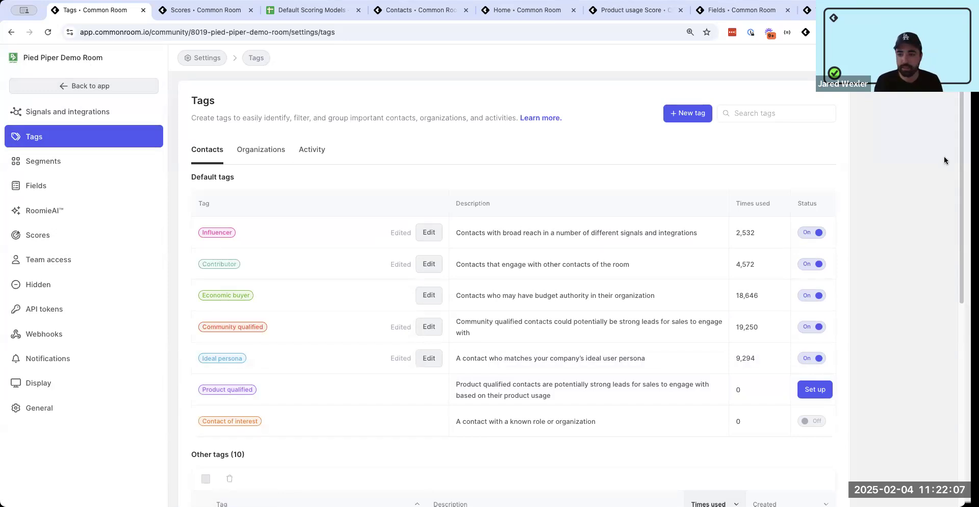
# Examine the title filter group that defines the Ideal persona contact tag, leaving its criteria as they are
pyautogui.scroll(-1, 506, 343)
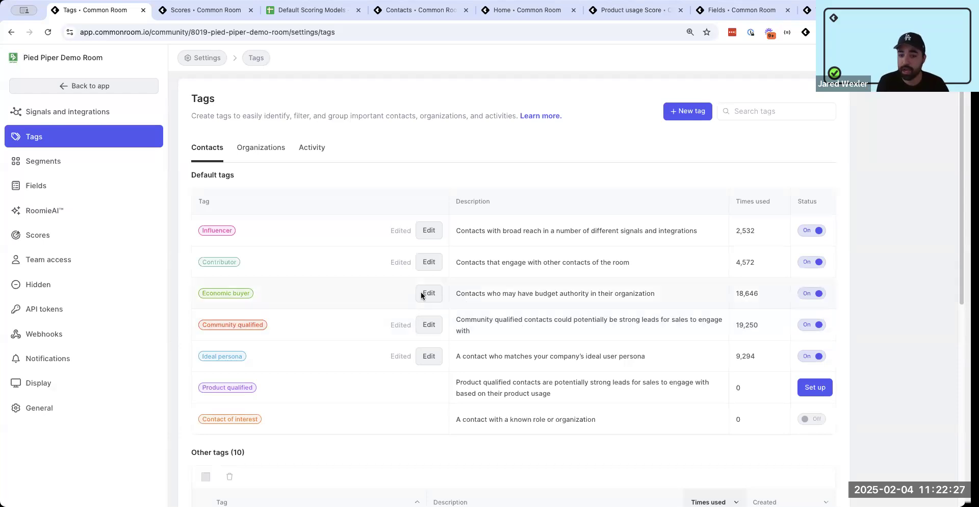
pyautogui.click(418, 359)
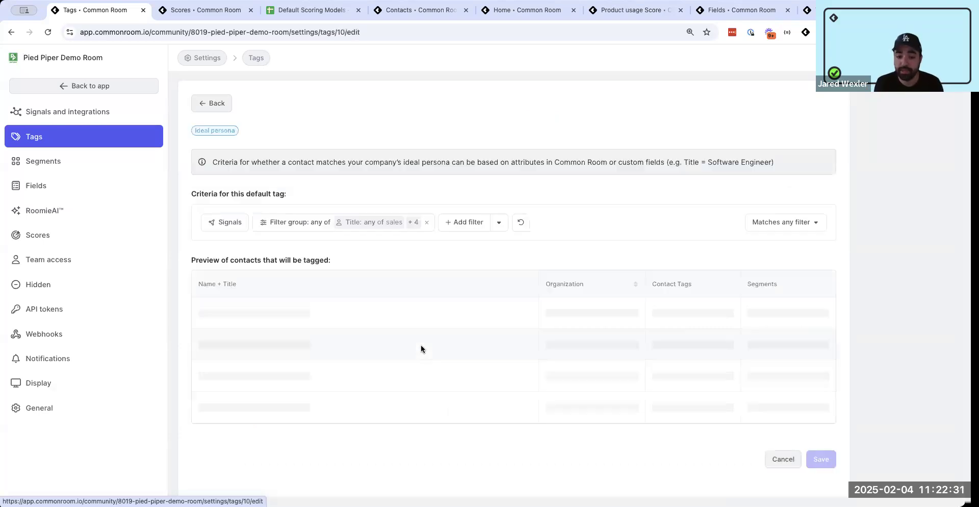
pyautogui.click(303, 229)
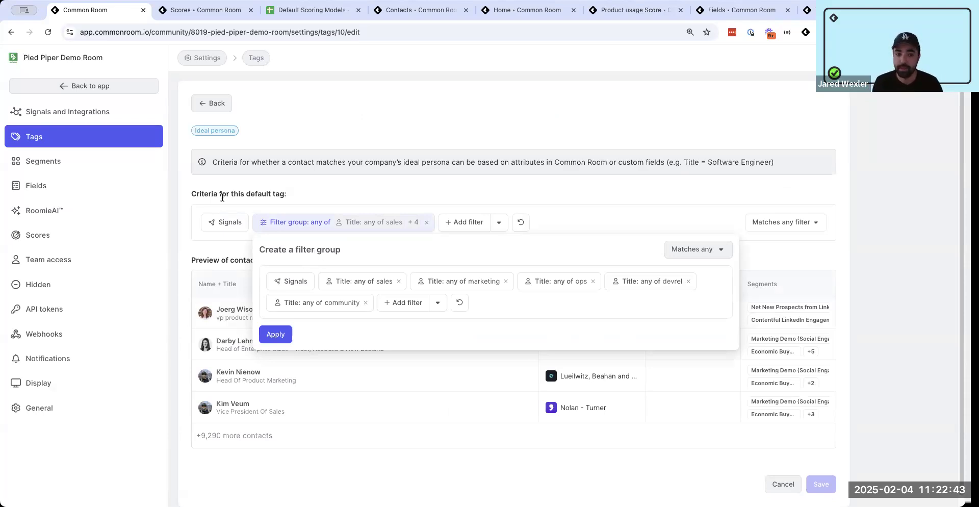
pyautogui.click(213, 104)
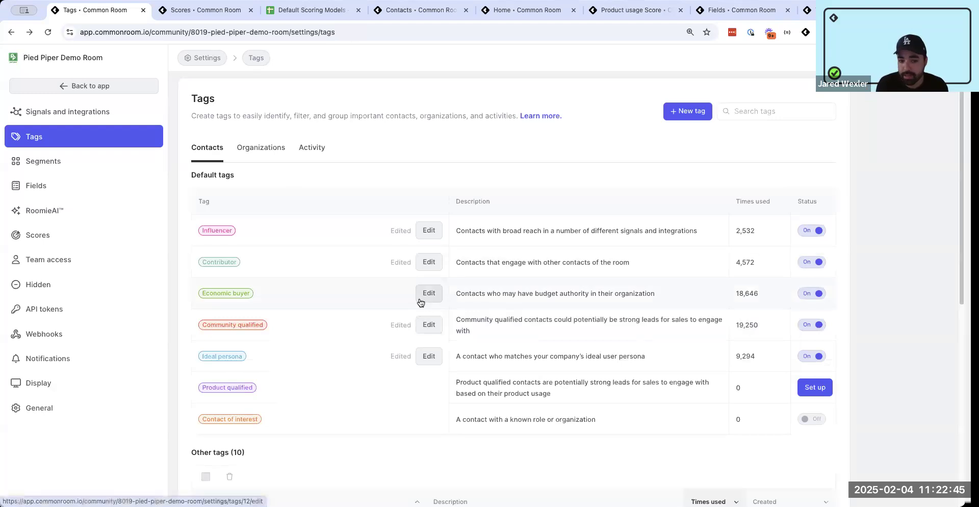
# Examine the title filter group in the Economic buyer contact tag's criteria and return to the tag list
pyautogui.click(427, 294)
pyautogui.click(426, 191)
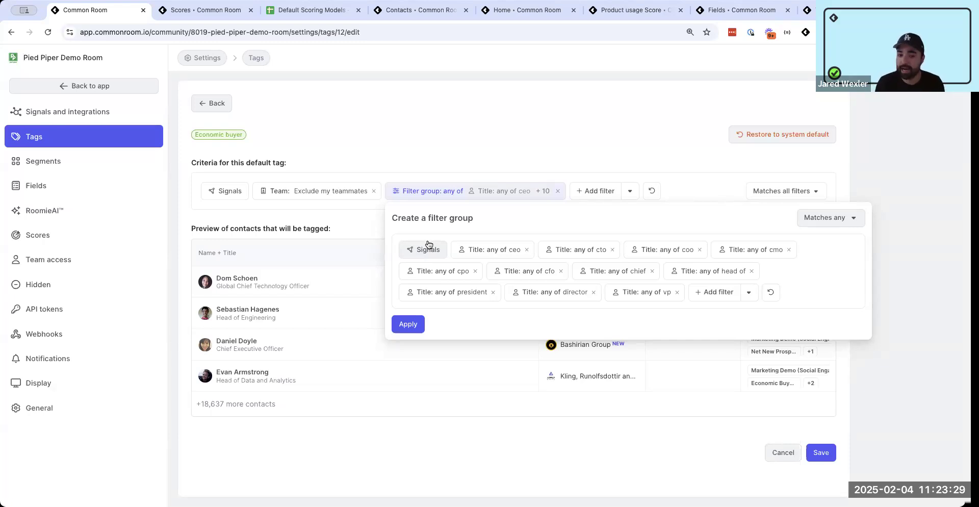
pyautogui.click(202, 98)
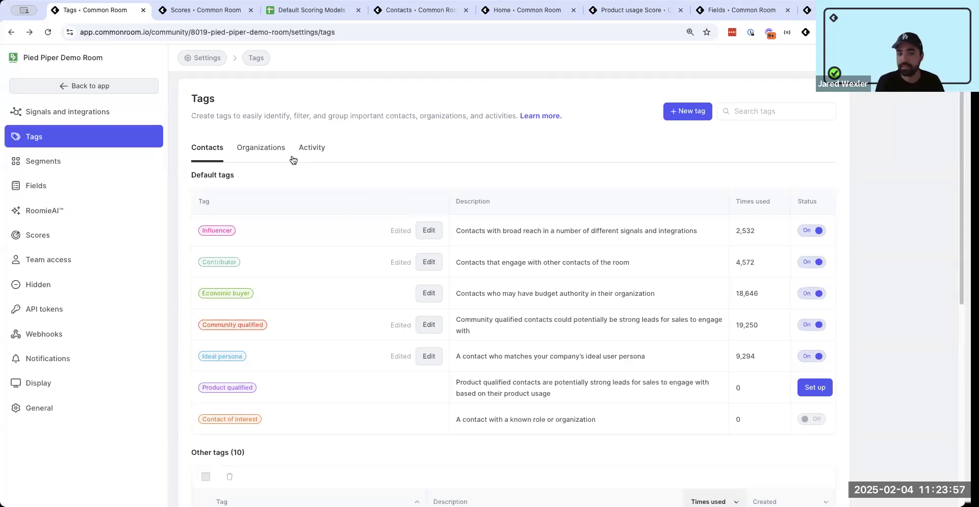
# Examine the criteria of the default Customer tag for organizations and return to the organization tags
pyautogui.click(273, 151)
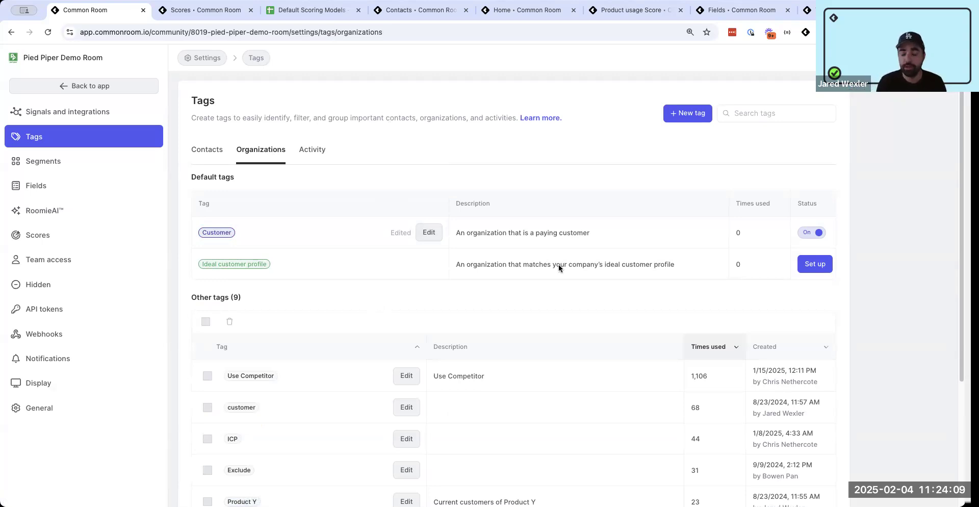
pyautogui.click(428, 232)
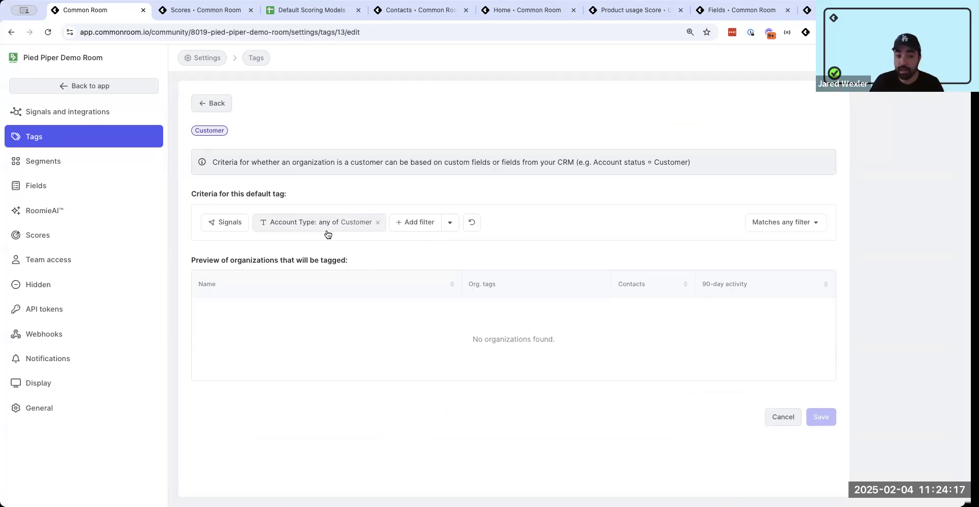
pyautogui.click(230, 110)
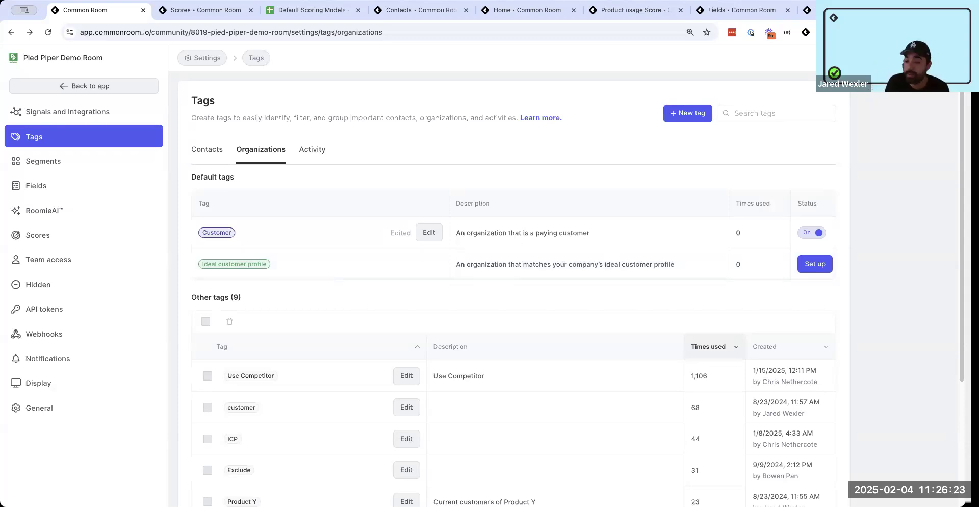
pyautogui.press('super+Tab')
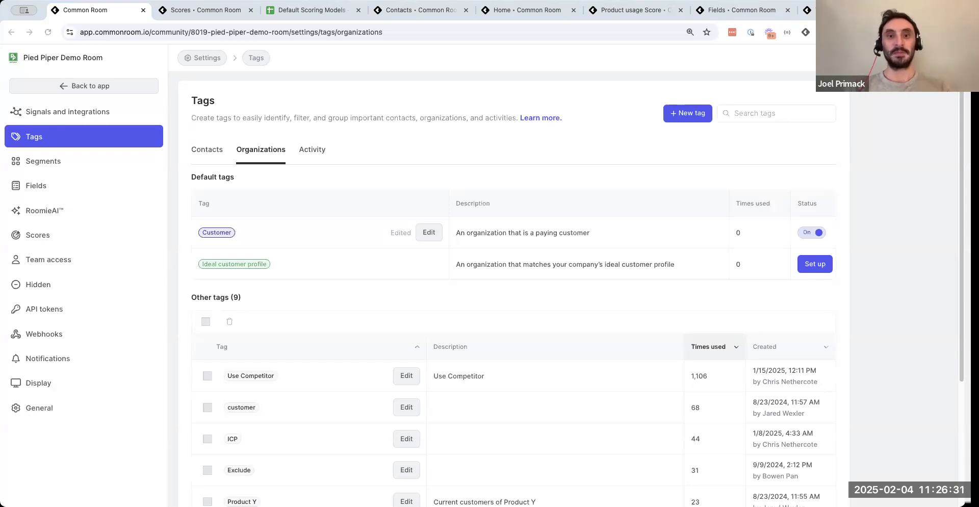
# Expand the Product usage Score list on the home page and inspect the first contact's Primary Contact Score breakdown
pyautogui.click(218, 154)
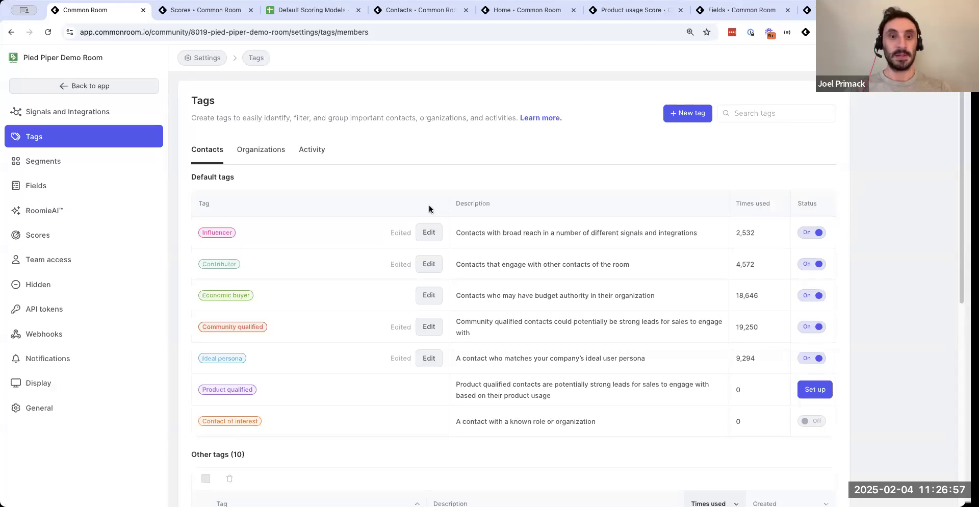
pyautogui.click(97, 90)
pyautogui.click(56, 102)
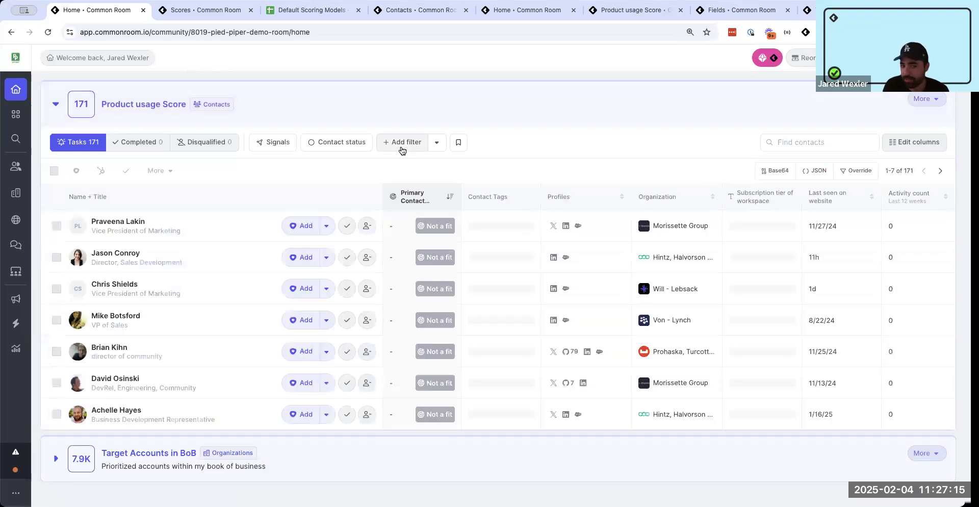
pyautogui.click(400, 146)
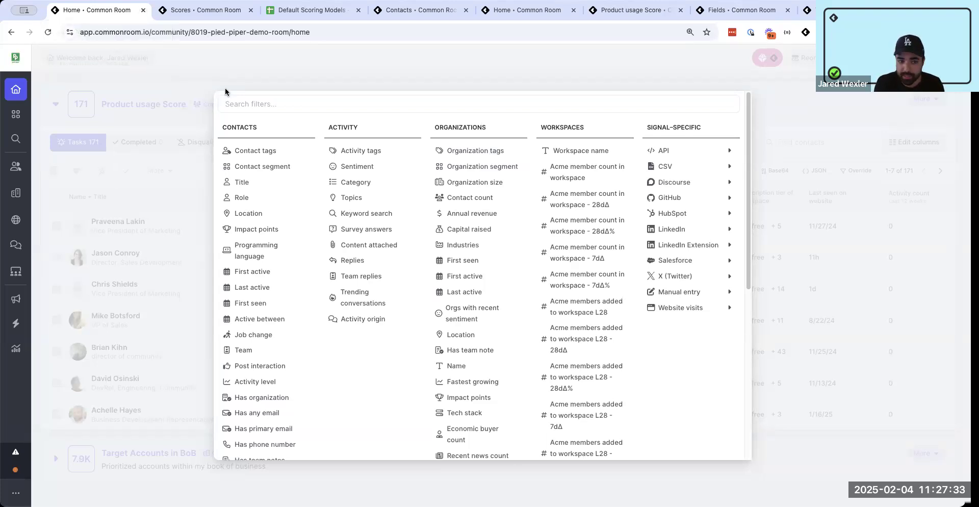
pyautogui.click(275, 76)
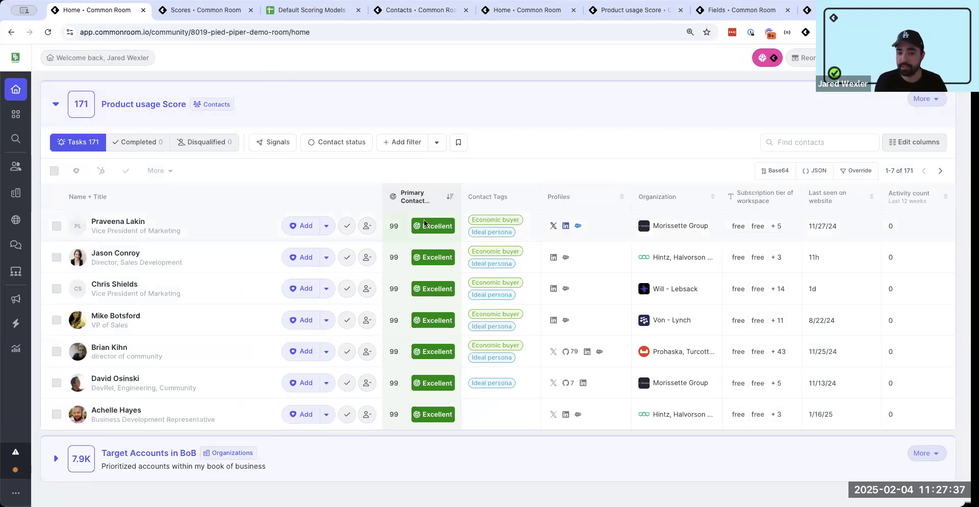
pyautogui.moveTo(425, 222)
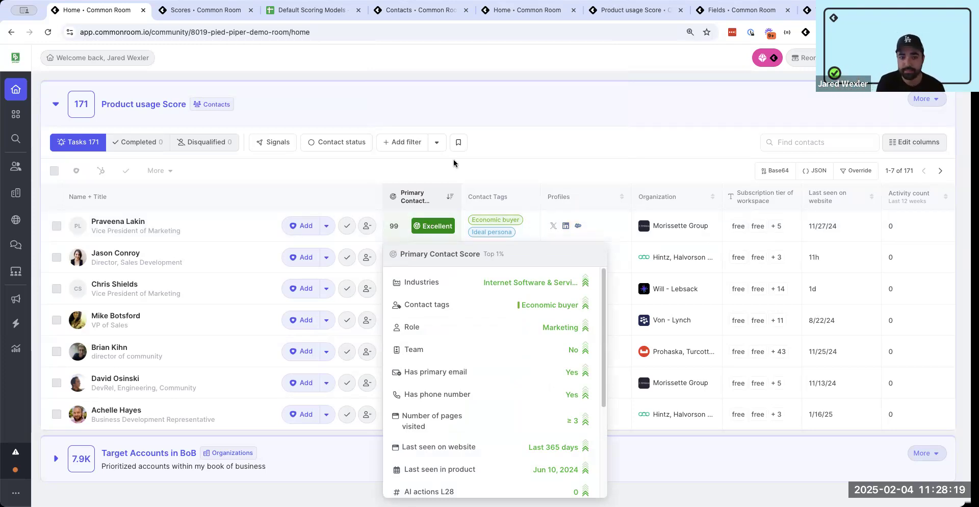
# Open the Primary Contact Score from the contact scores settings and look through its scoring rules
pyautogui.click(143, 10)
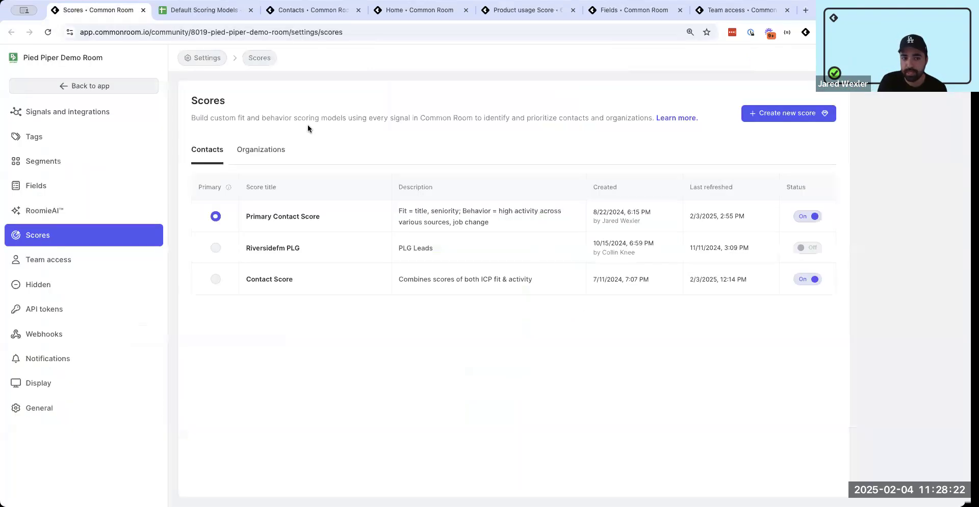
pyautogui.click(323, 218)
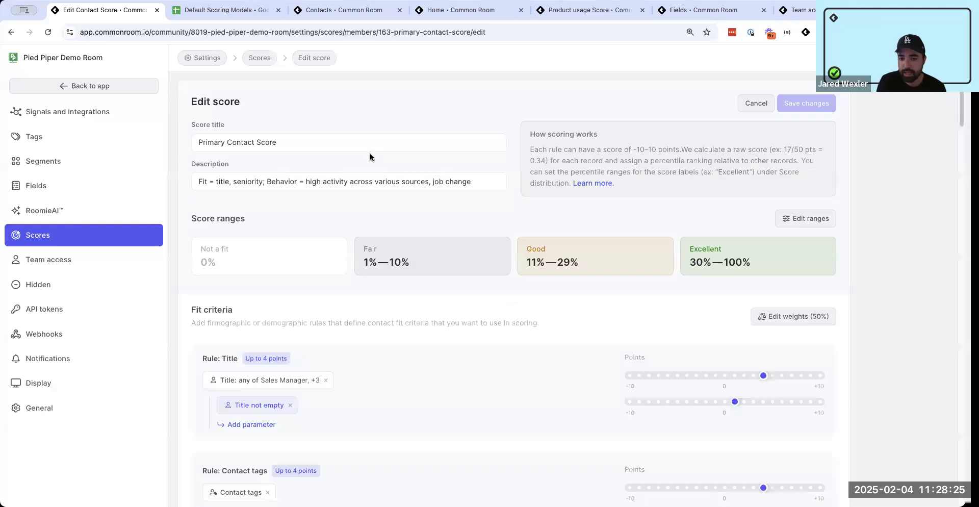
pyautogui.scroll(-15, 550, 275)
pyautogui.scroll(15, 549, 265)
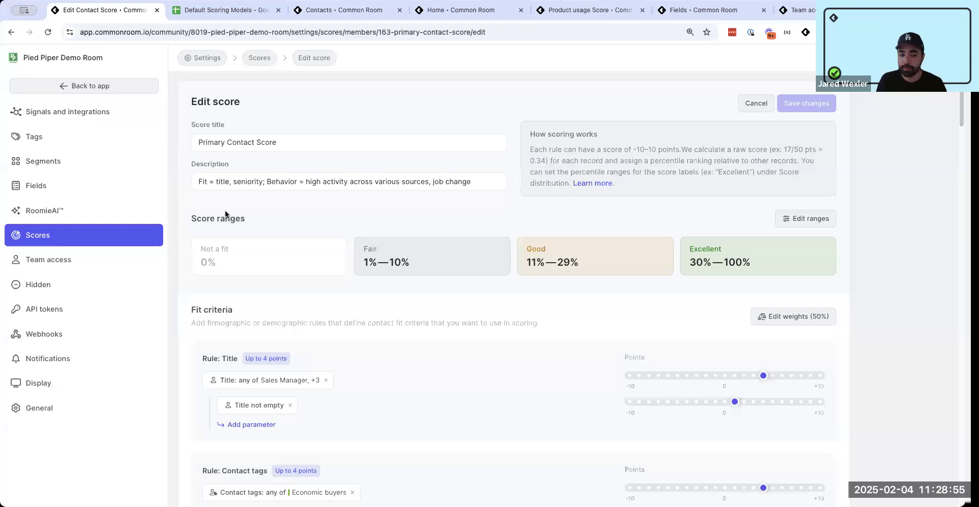
# Check the weighting between fit and behavior criteria without changing it, and review the score's rules and contact preview
pyautogui.click(769, 320)
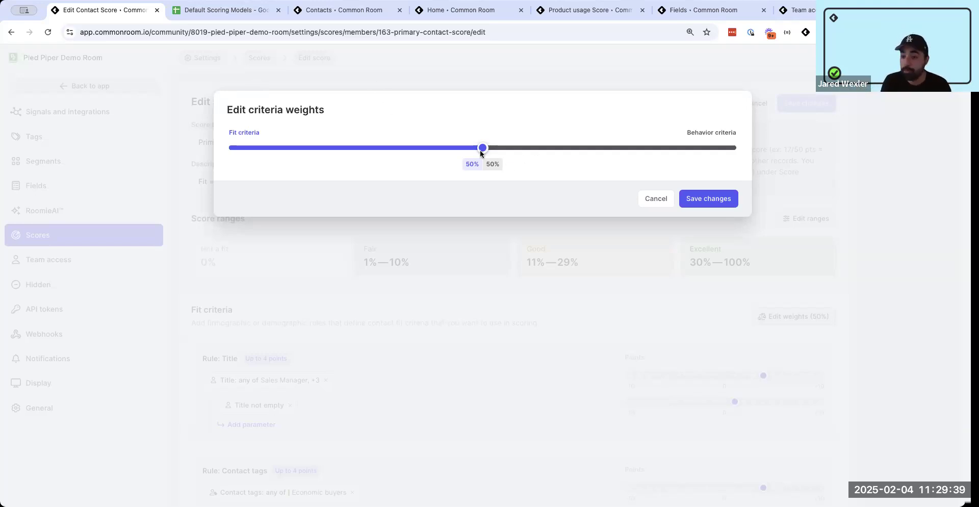
pyautogui.click(659, 203)
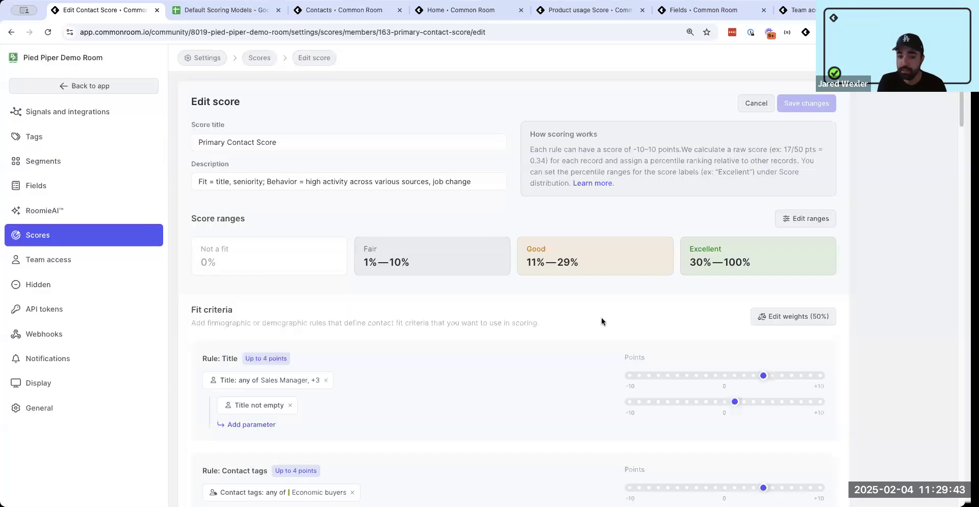
pyautogui.scroll(-3, 601, 318)
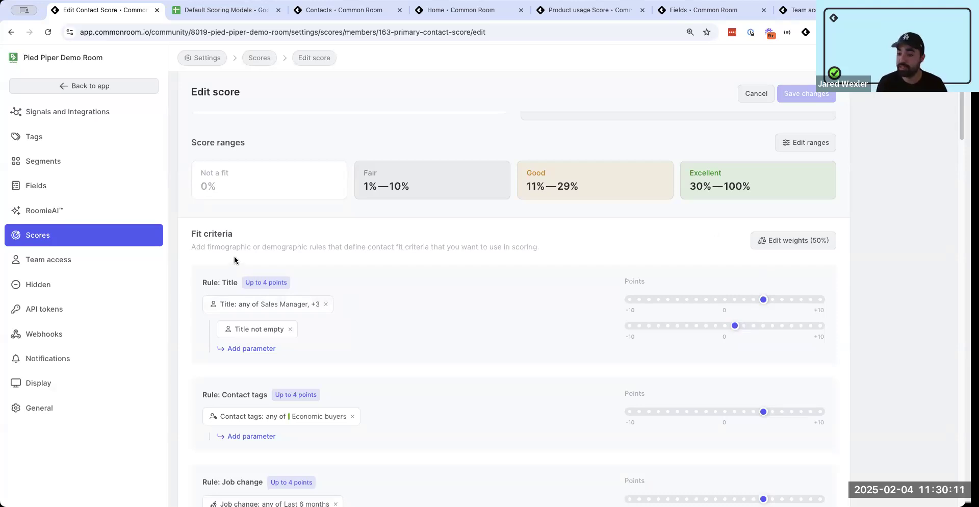
pyautogui.scroll(-10, 466, 321)
pyautogui.scroll(-20, 466, 320)
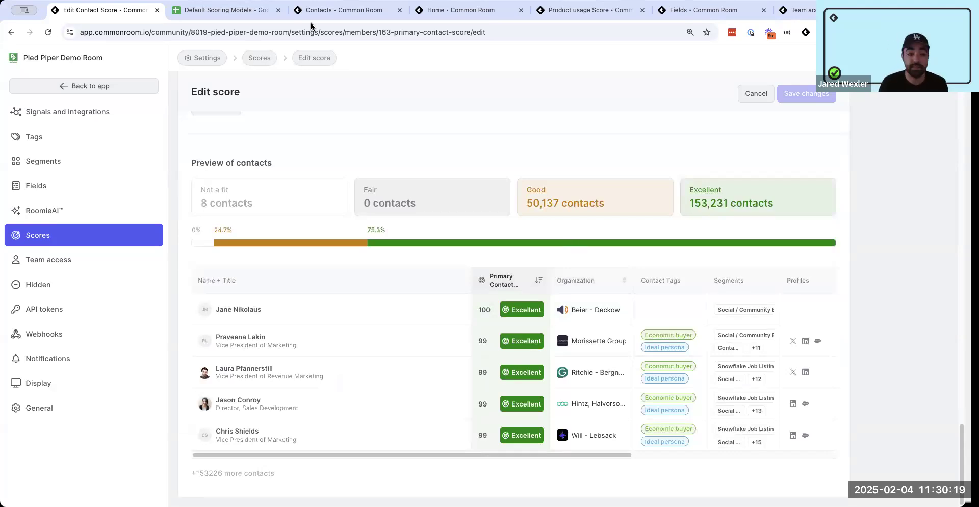
# Add a Primary Contact Score filter to the Product usage Score list on the home page
pyautogui.click(114, 81)
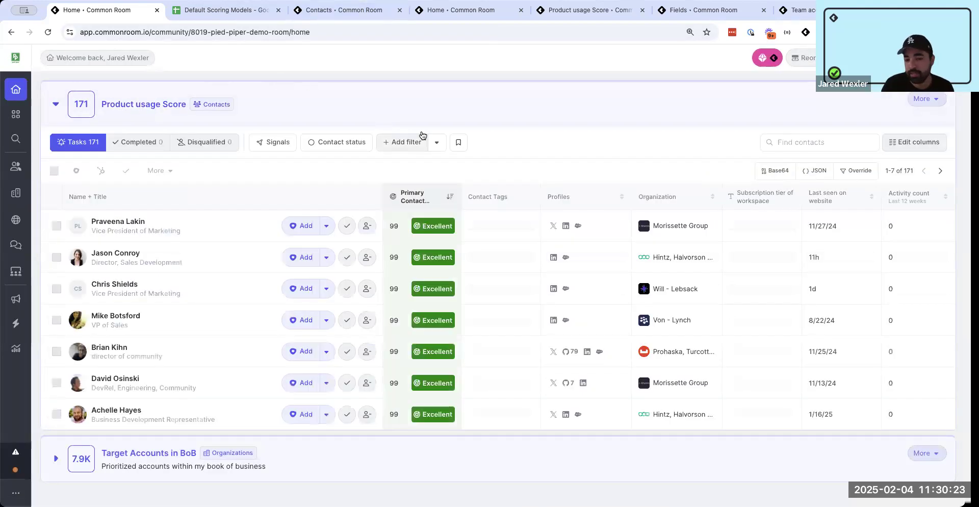
pyautogui.moveTo(423, 223)
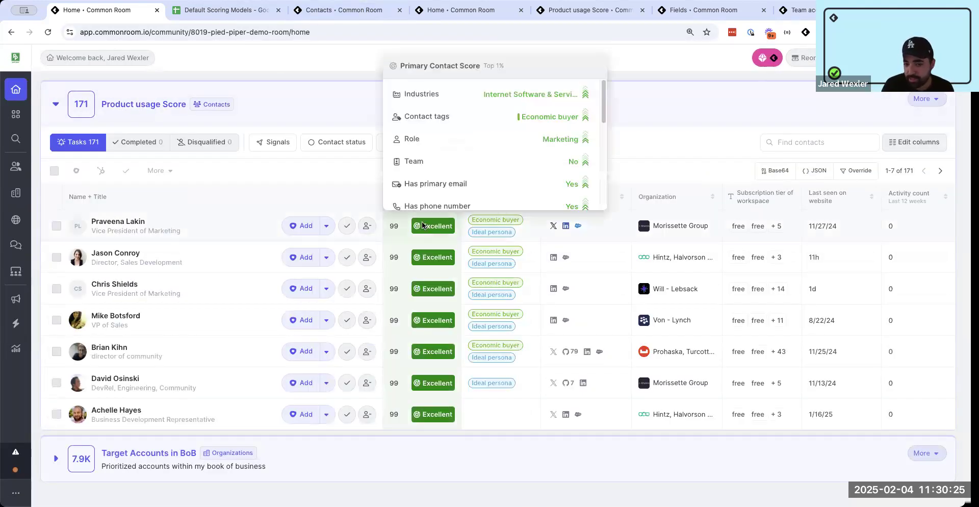
pyautogui.click(390, 142)
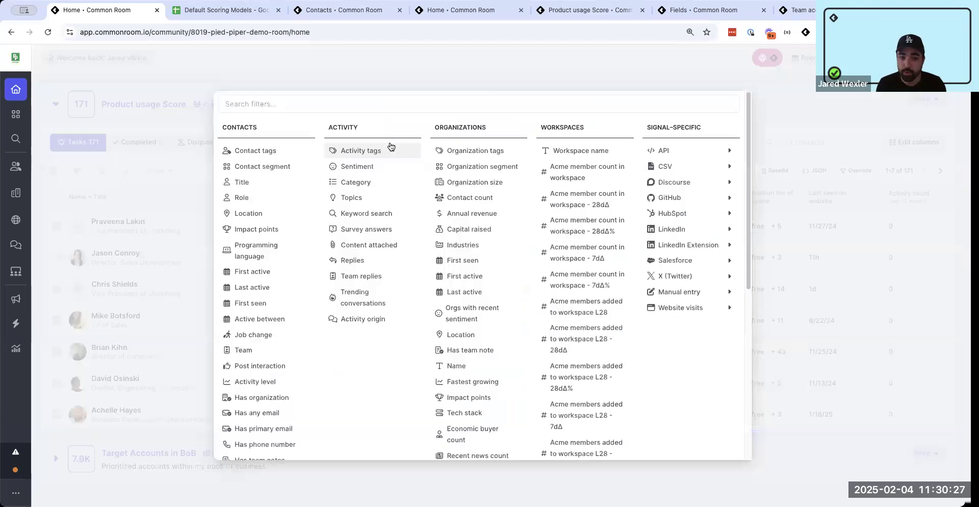
pyautogui.scroll(-5, 261, 336)
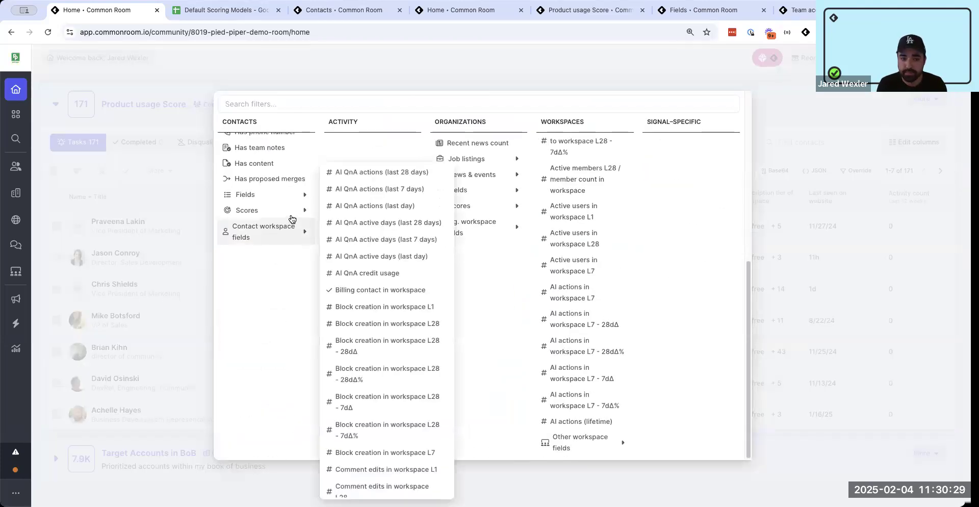
pyautogui.moveTo(289, 218)
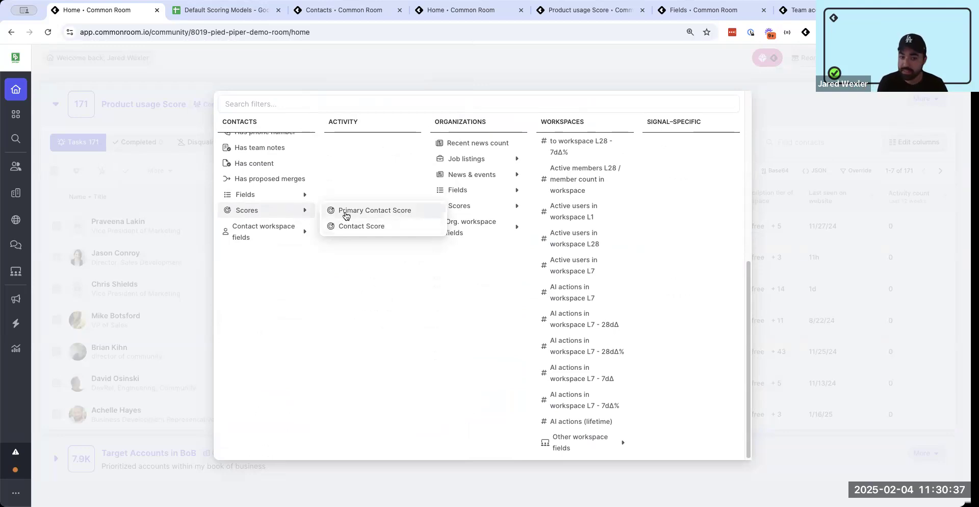
pyautogui.click(346, 213)
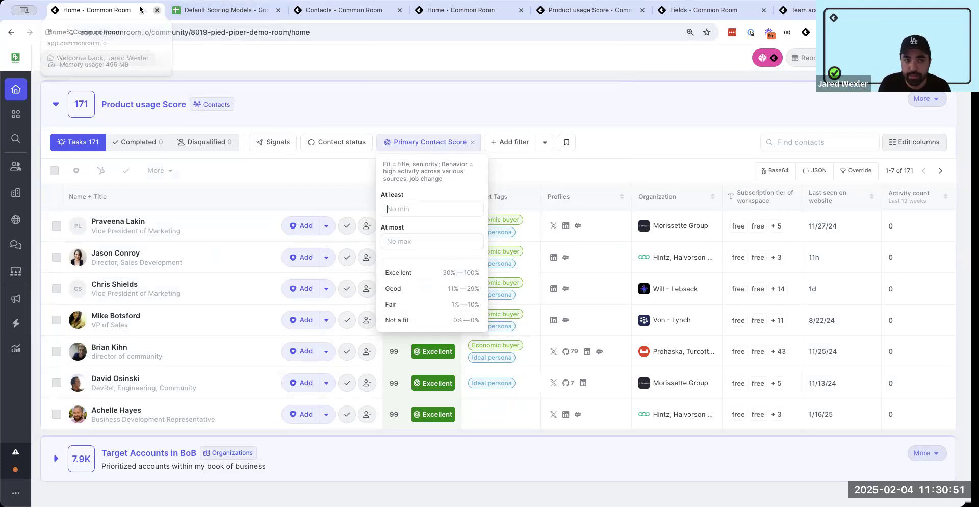
# Switch to the Default Scoring Models spreadsheet in Google Sheets and examine the contact intent criteria for website visits
pyautogui.click(158, 10)
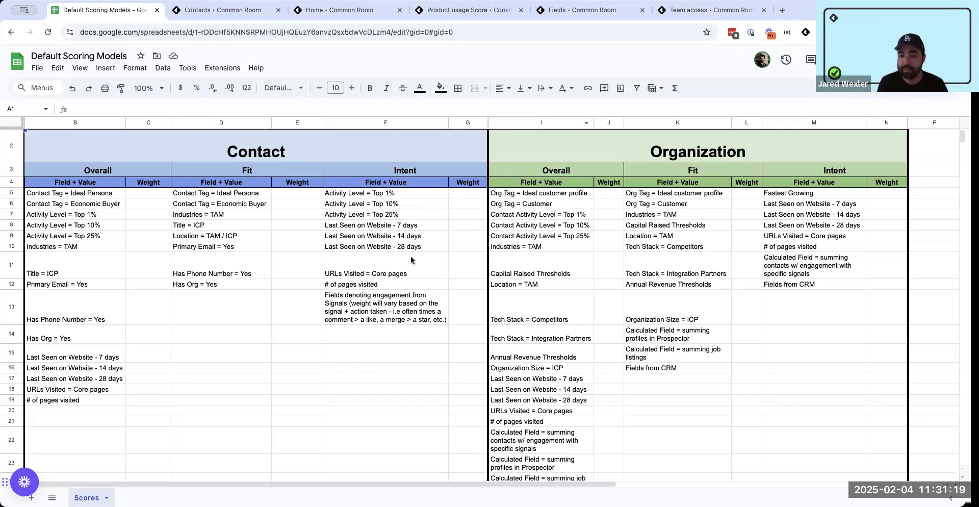
pyautogui.click(423, 227)
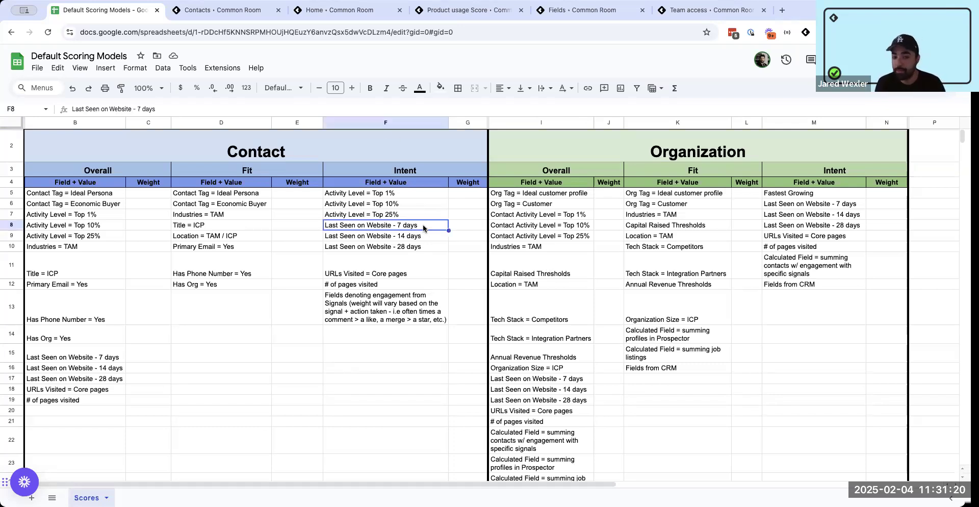
pyautogui.click(438, 272)
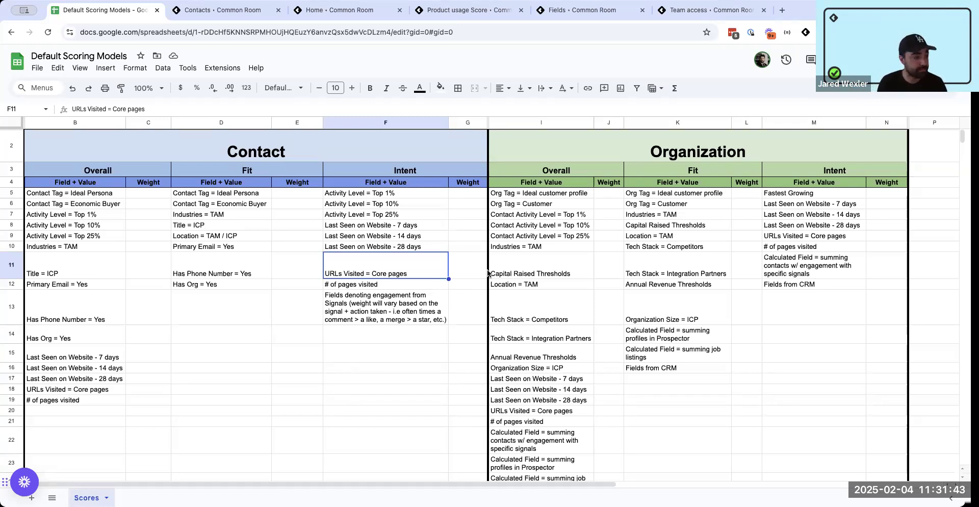
# Switch to the Contacts list and create a filter group that matches any filter, with tech stack set to any of 6sense
pyautogui.click(157, 11)
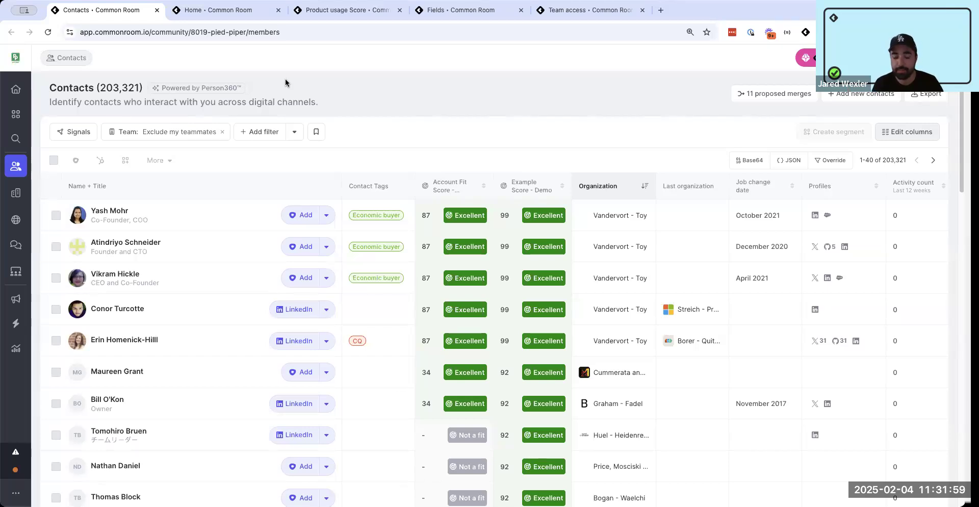
pyautogui.click(293, 135)
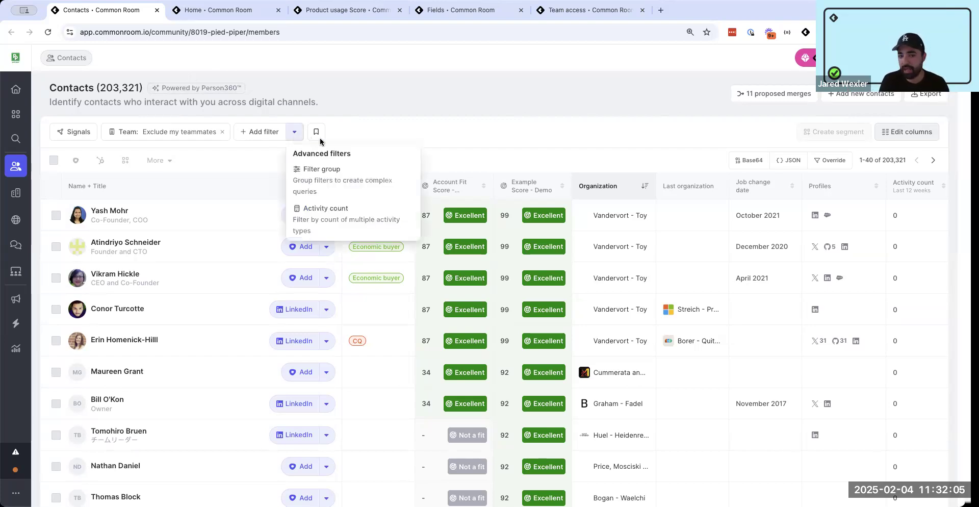
pyautogui.click(342, 168)
pyautogui.click(373, 159)
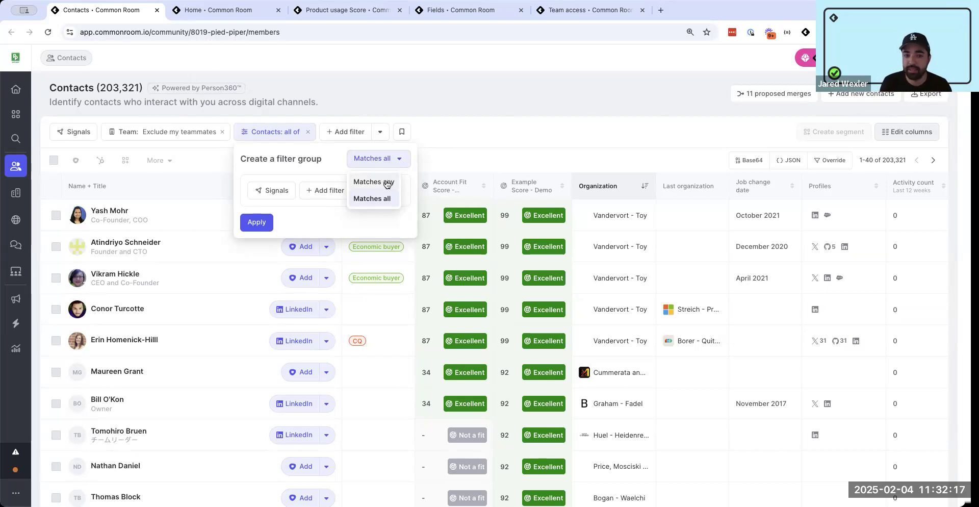
pyautogui.click(382, 180)
pyautogui.click(336, 190)
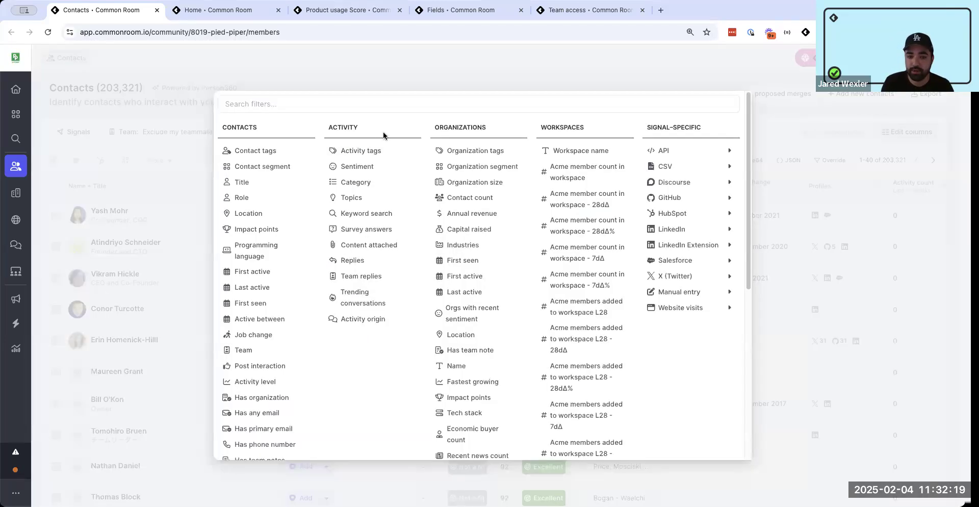
pyautogui.click(473, 413)
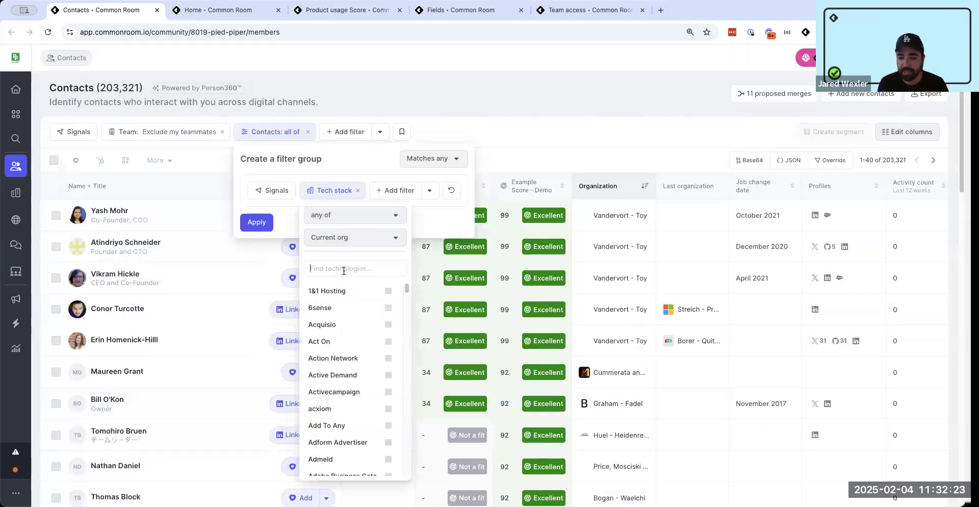
pyautogui.click(355, 307)
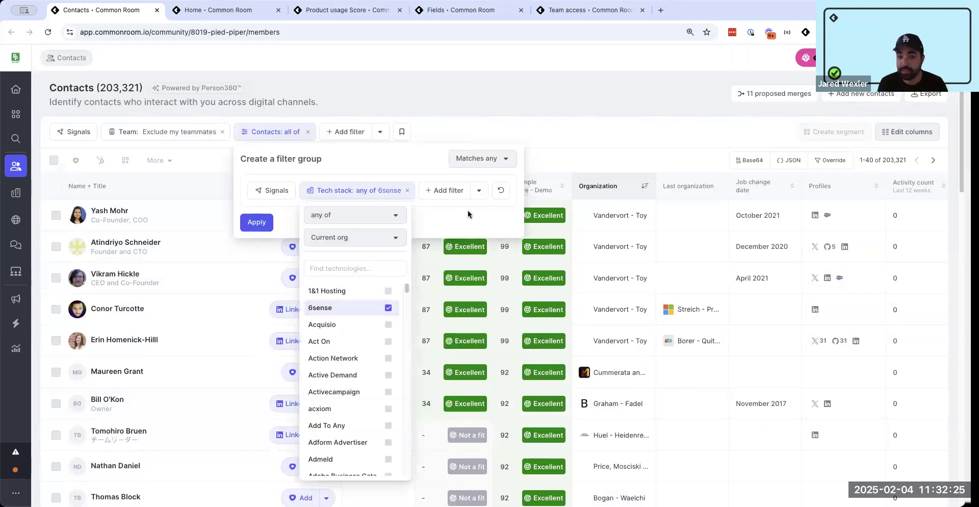
# Add a job listing keyword search for any of Demandbase to the filter group
pyautogui.click(467, 210)
pyautogui.click(460, 193)
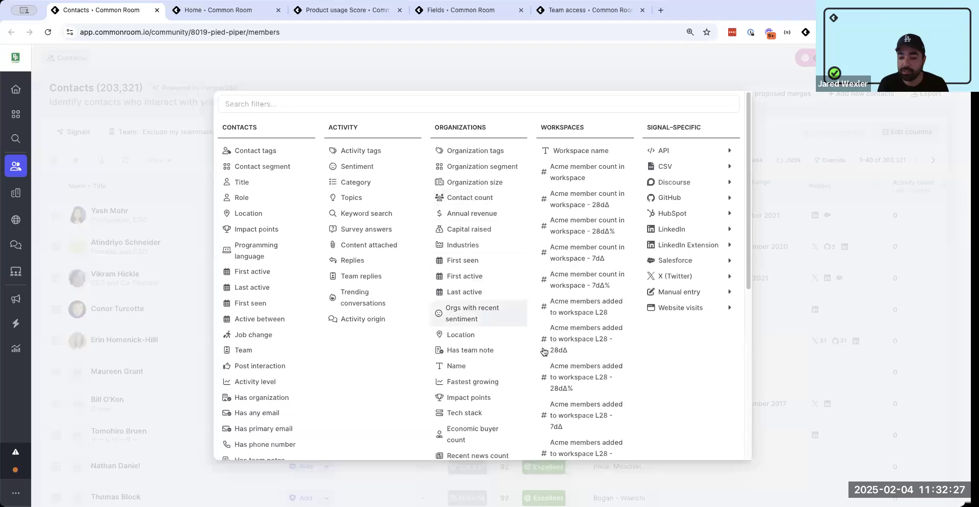
pyautogui.scroll(-5, 486, 350)
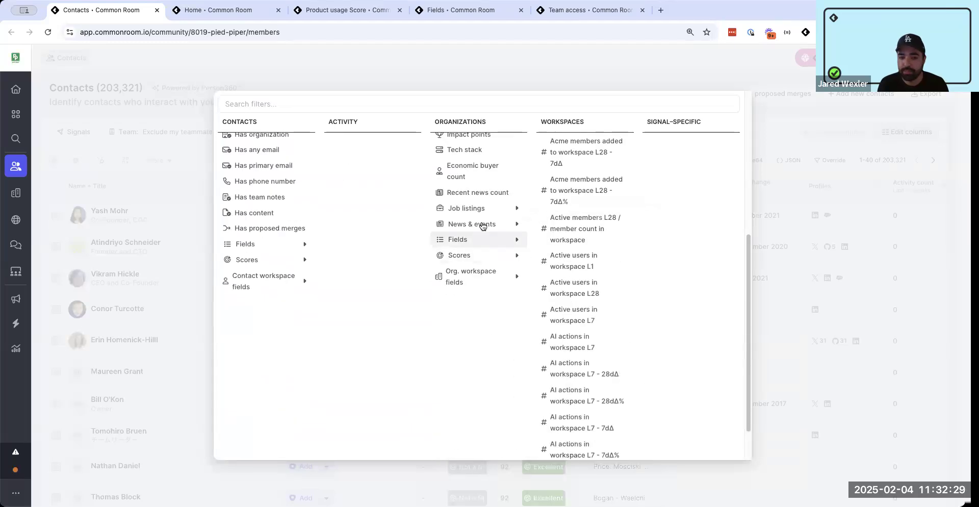
pyautogui.moveTo(522, 201)
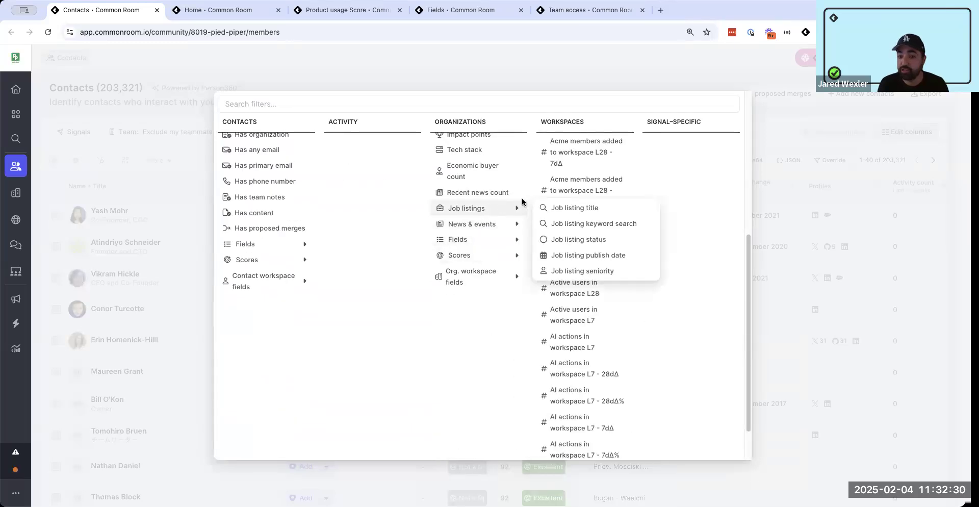
pyautogui.click(560, 224)
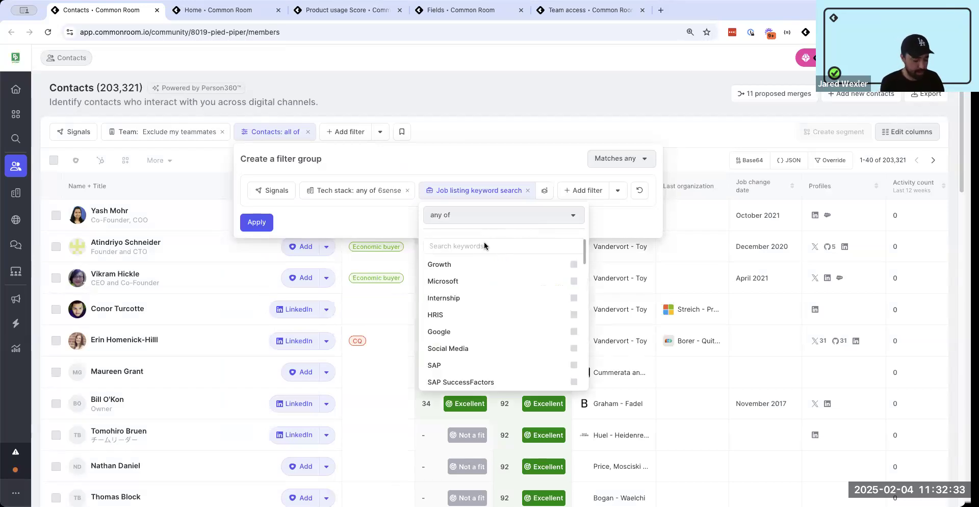
pyautogui.write('Demandbase')
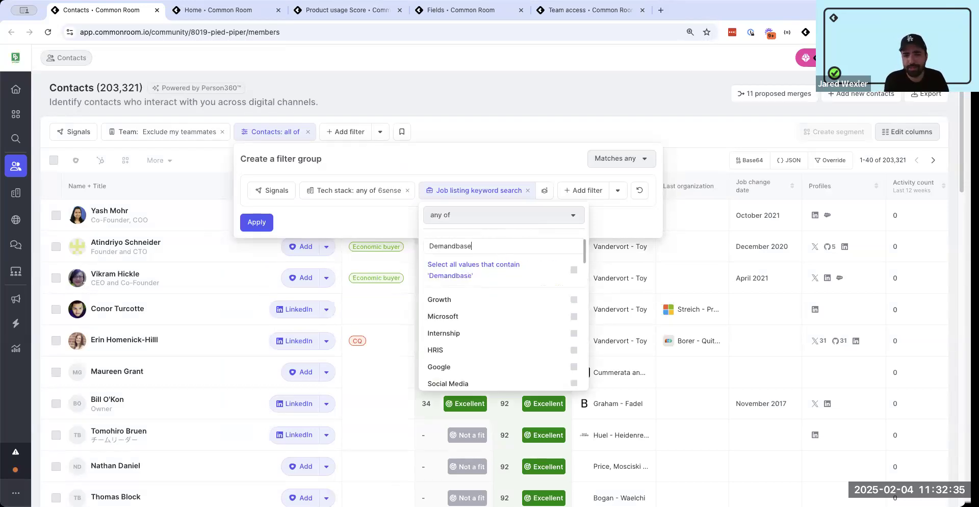
pyautogui.press('Return')
pyautogui.click(339, 214)
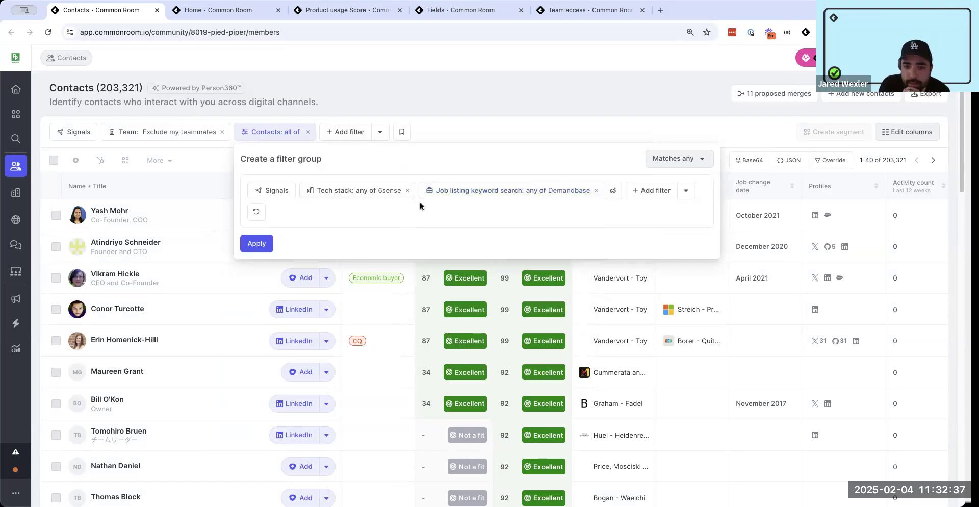
# Check the group's match options, replace the job listing keyword filter with a nested filter group, and discard the whole filter group
pyautogui.click(655, 160)
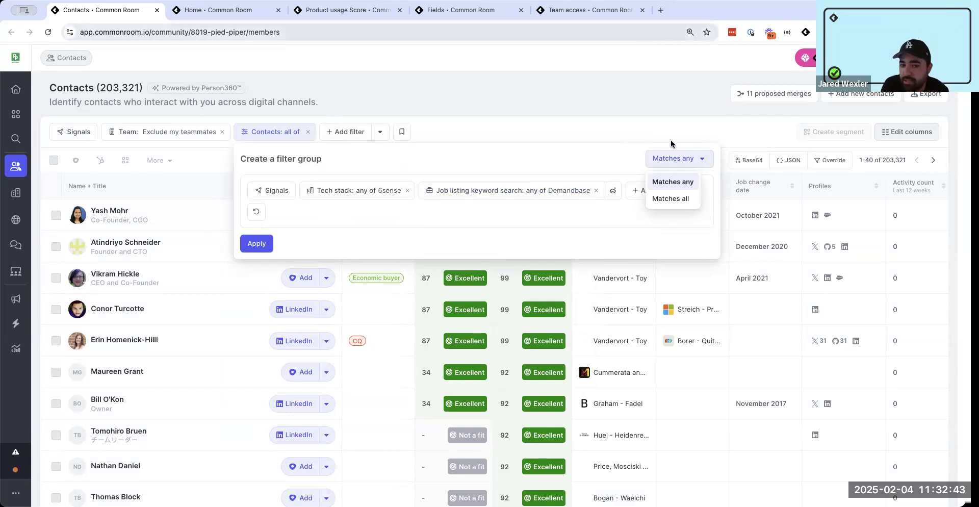
pyautogui.click(566, 176)
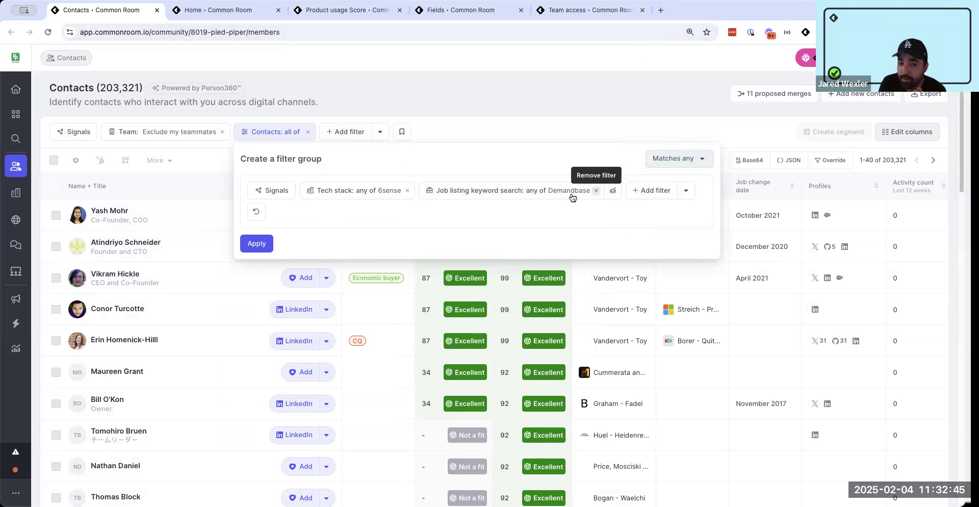
pyautogui.click(595, 191)
pyautogui.click(478, 190)
pyautogui.click(535, 247)
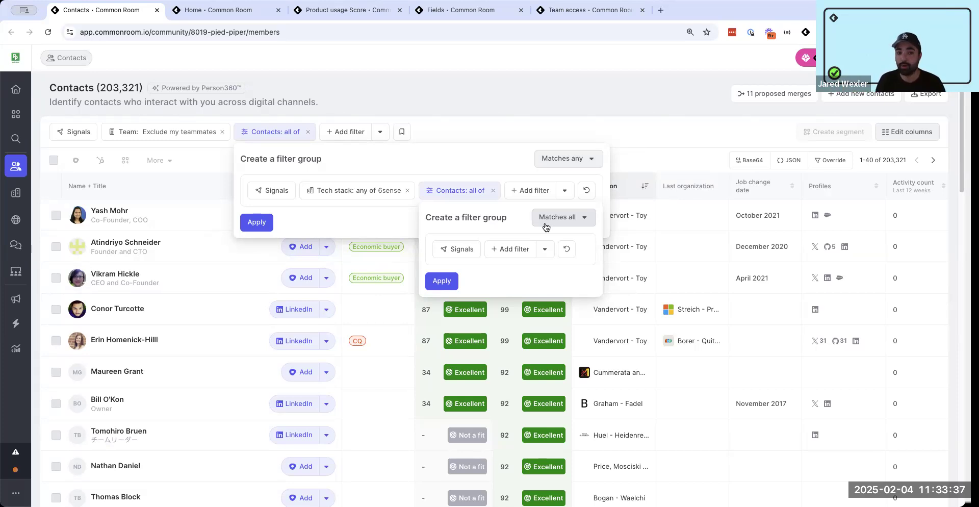
pyautogui.click(308, 132)
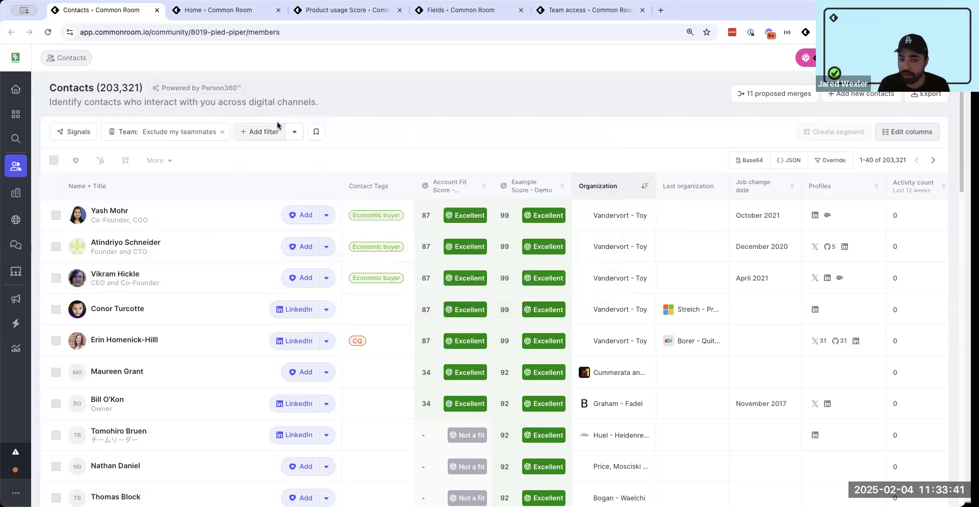
# Search the available contact filters for "owner", clear the search, and try an Organization segment filter before removing it
pyautogui.click(275, 132)
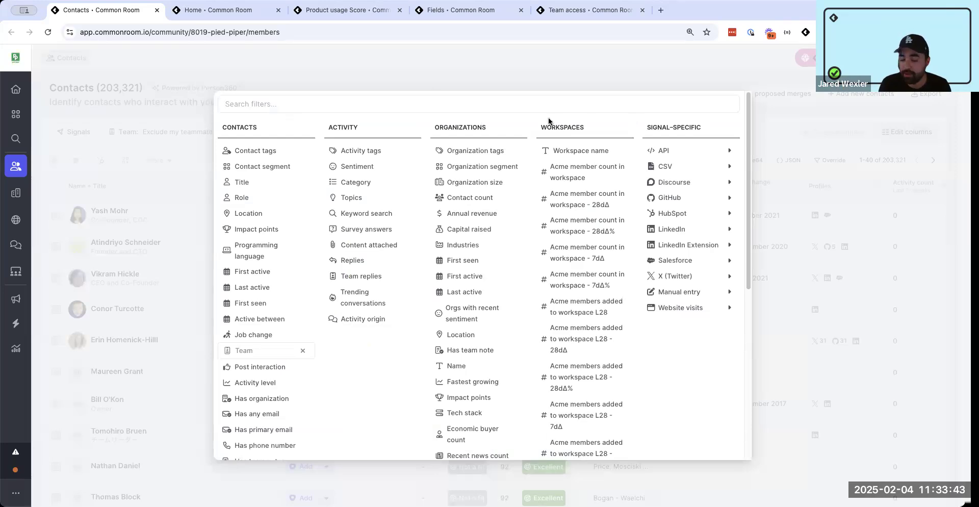
pyautogui.doubleClick(570, 131)
pyautogui.click(567, 134)
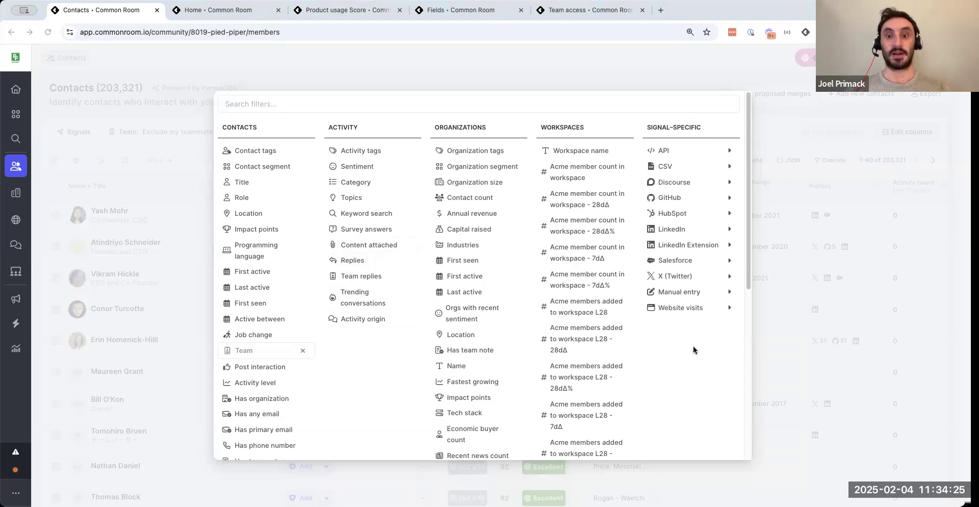
pyautogui.moveTo(727, 210)
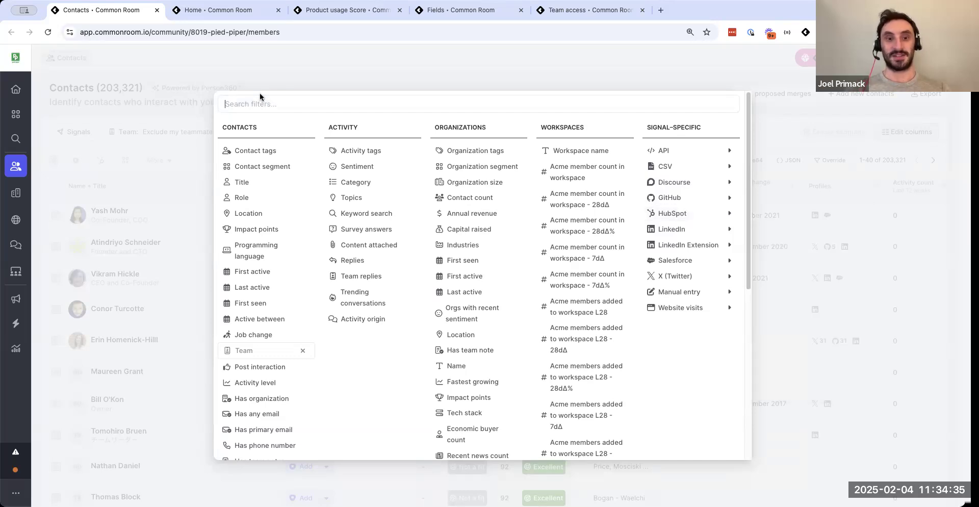
pyautogui.write('owner')
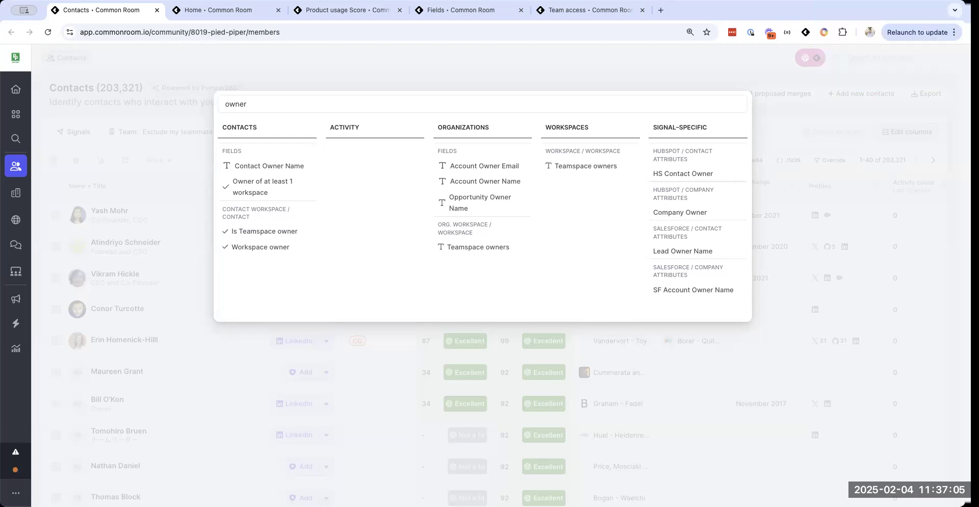
pyautogui.tripleClick(284, 108)
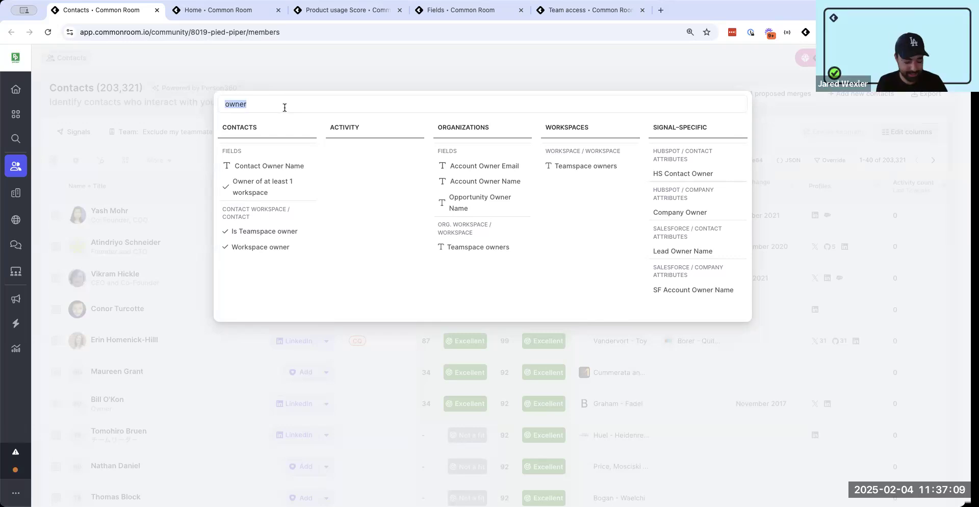
pyautogui.press('BackSpace')
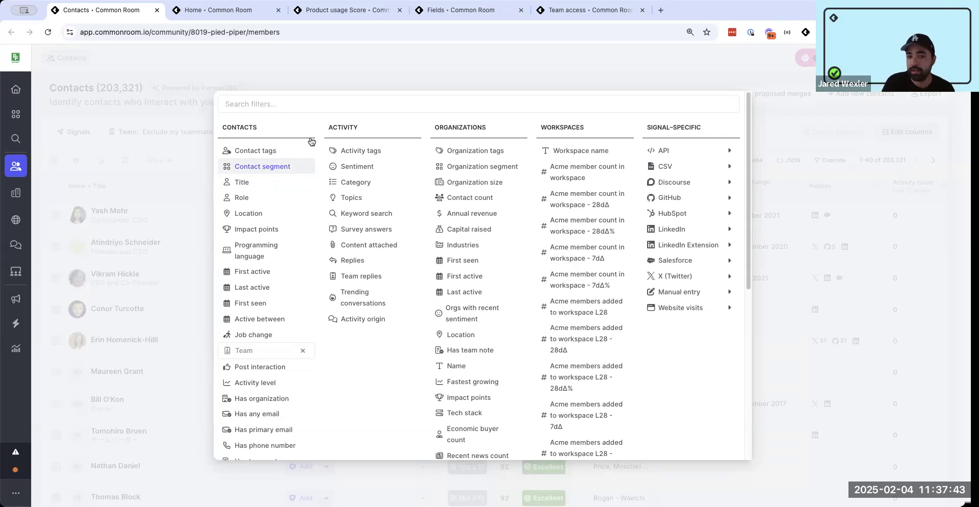
pyautogui.click(468, 166)
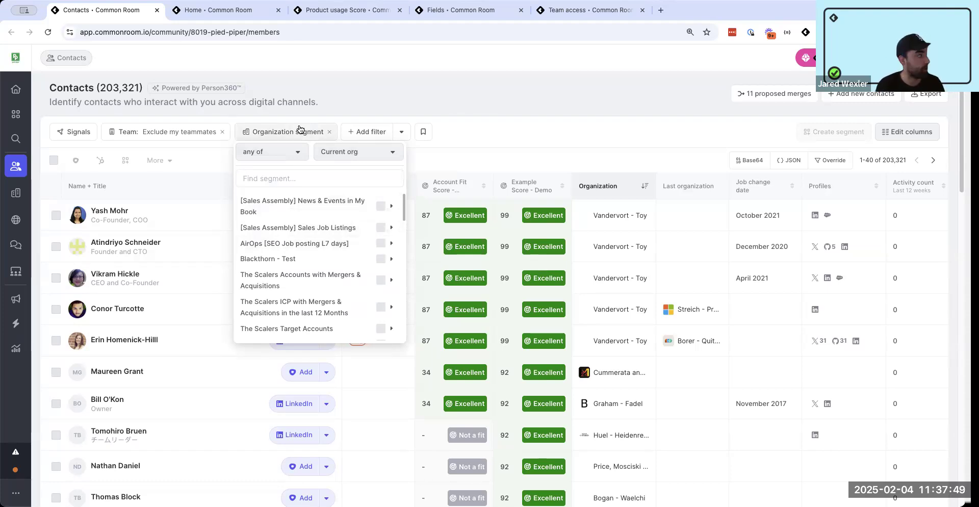
pyautogui.click(329, 132)
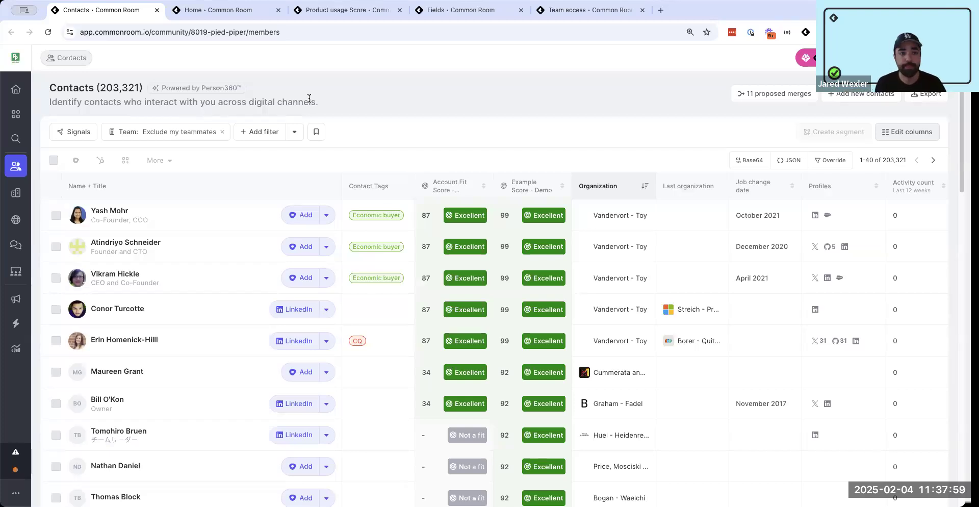
# Return to the home page and select all contacts on the current page of the Product usage Score list
pyautogui.click(158, 9)
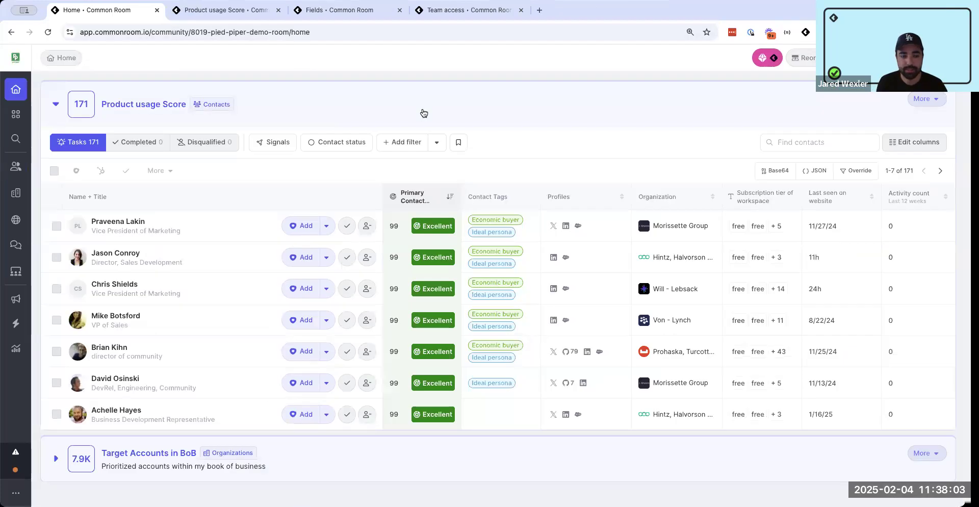
pyautogui.moveTo(443, 214)
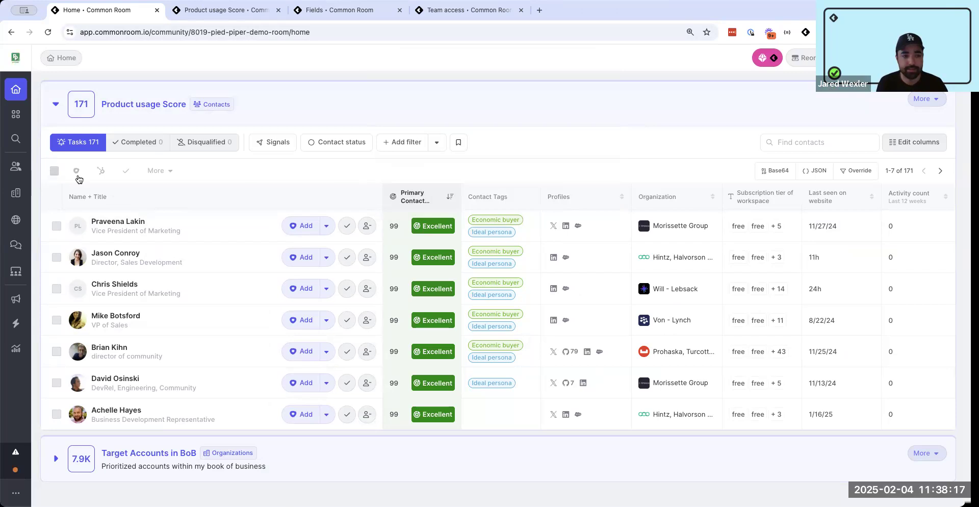
pyautogui.click(54, 170)
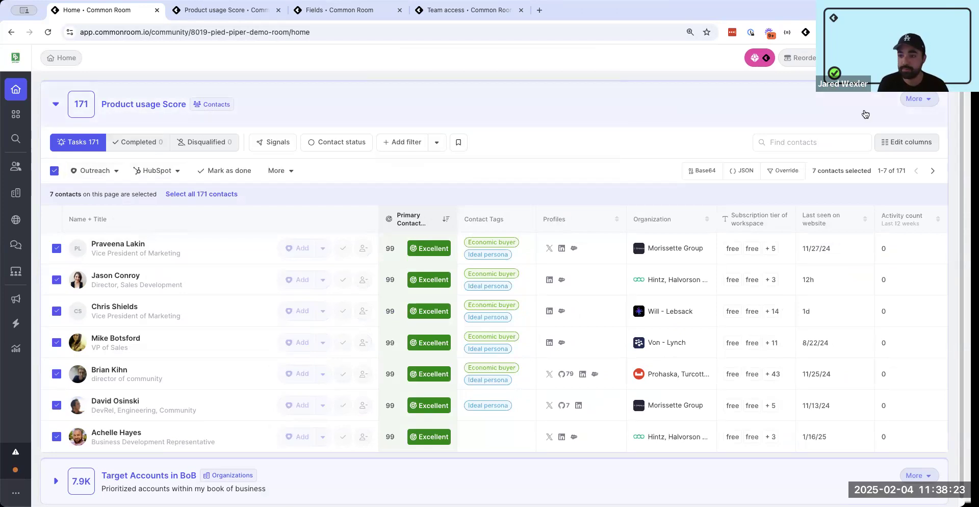
# Go to the Product usage Score segment and open its auto-add/remove criteria for editing in the segment settings
pyautogui.click(908, 99)
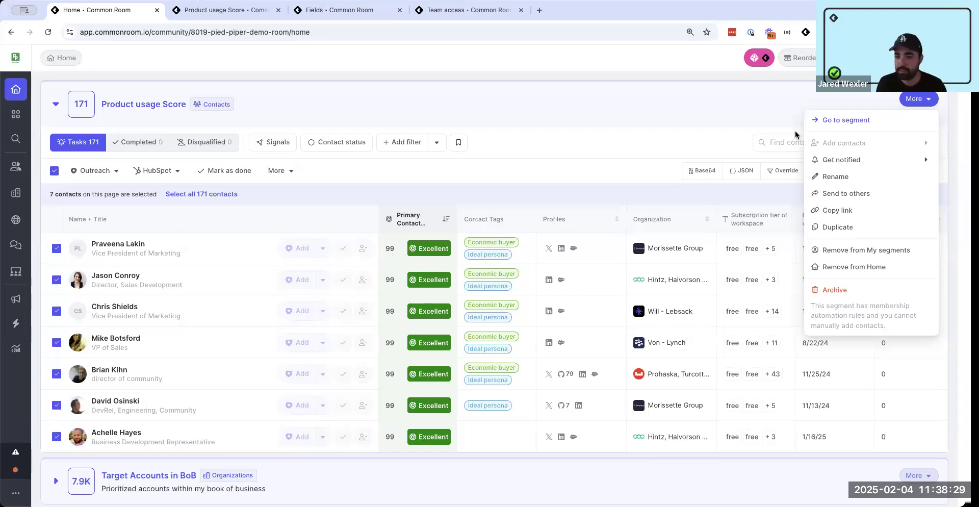
pyautogui.click(841, 123)
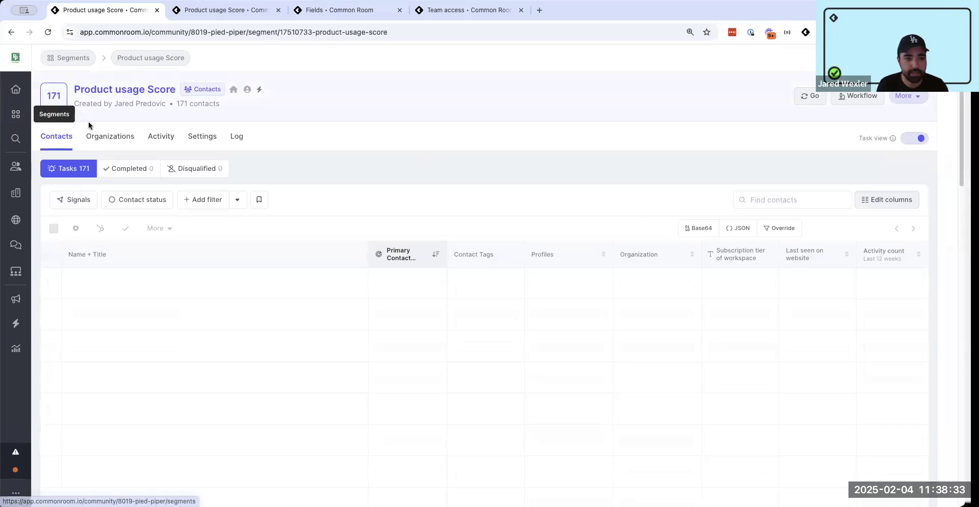
pyautogui.click(213, 139)
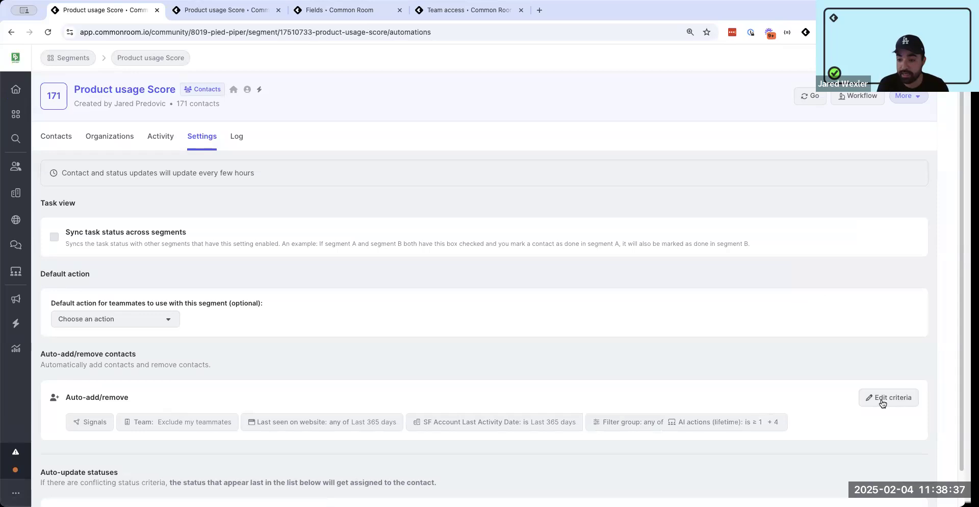
pyautogui.click(882, 403)
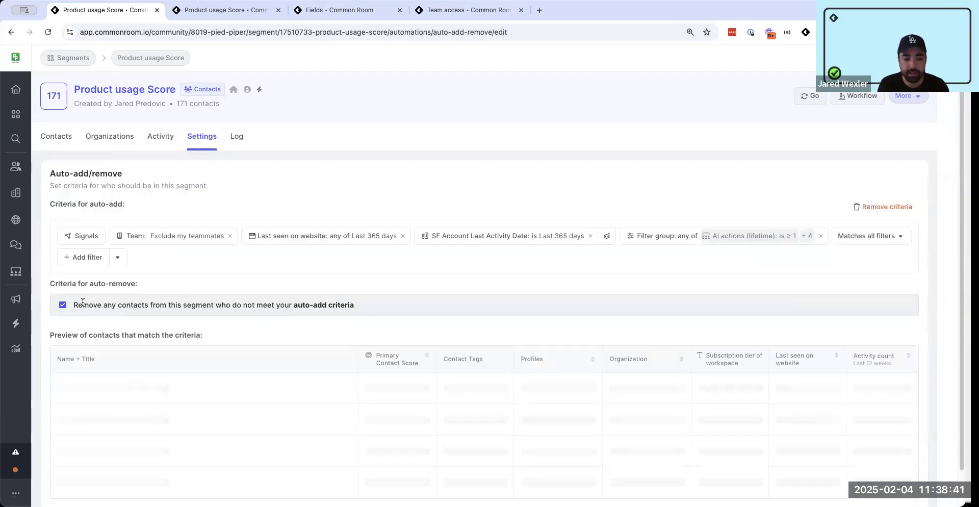
# Examine the segment's auto-add criteria and the rule that removes contacts who do not meet them
pyautogui.moveTo(75, 301); pyautogui.dragTo(357, 310)
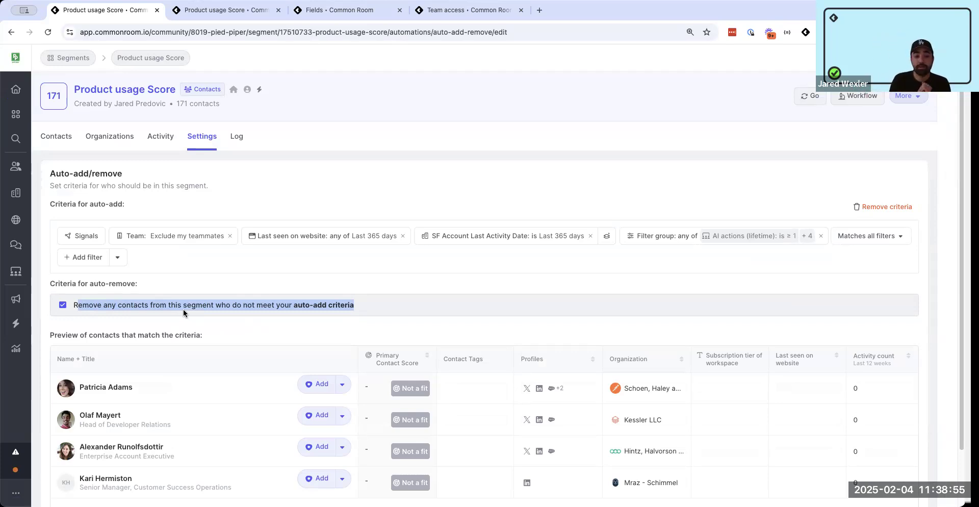
pyautogui.doubleClick(98, 204)
pyautogui.moveTo(128, 201); pyautogui.dragTo(128, 200)
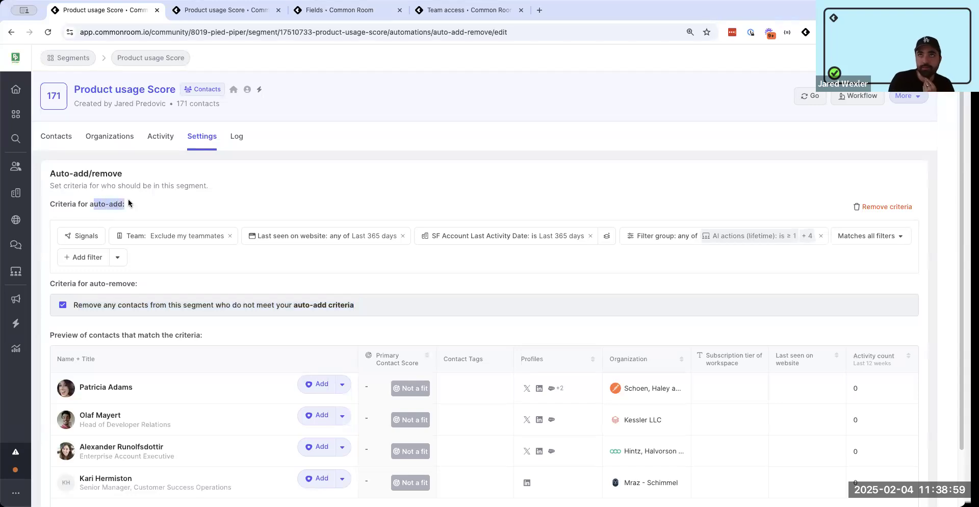
pyautogui.click(127, 200)
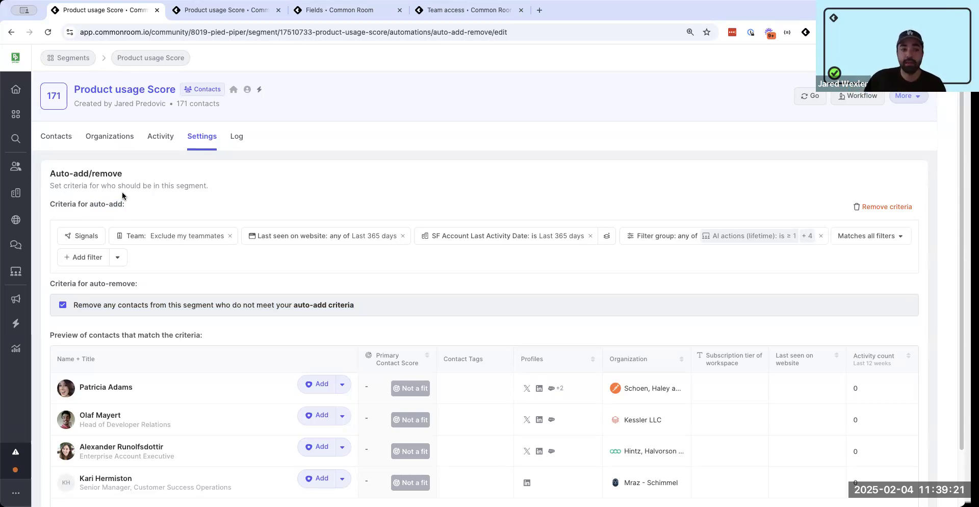
# Try a Contact tags filter in the auto-add criteria and remove it without choosing a tag
pyautogui.click(84, 257)
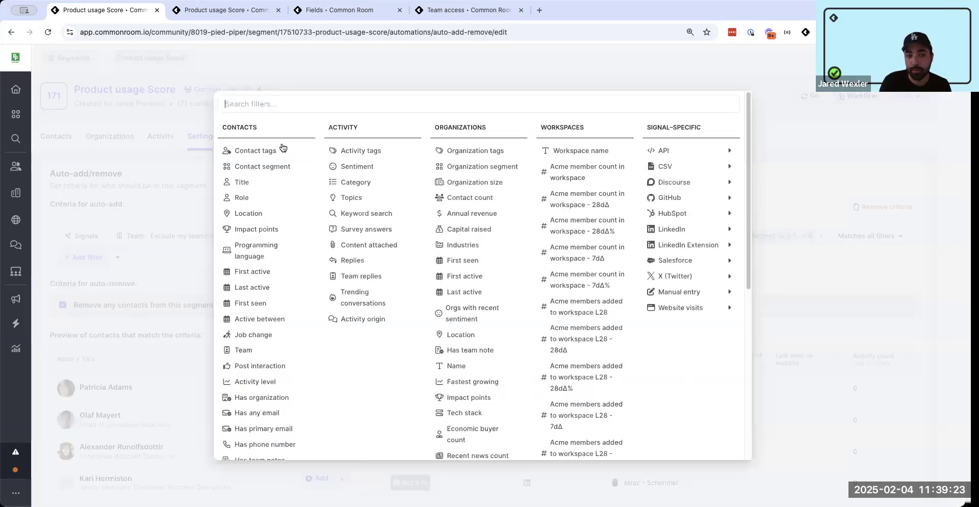
pyautogui.click(284, 151)
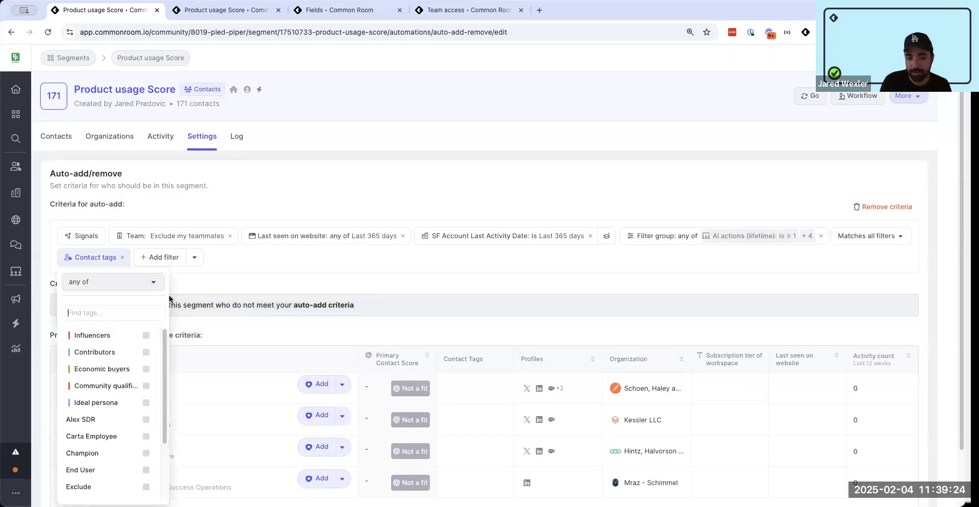
pyautogui.click(122, 257)
# Try a Contact segment filter for any of Website Visitors Rev Ops Economic Buyers in the auto-add criteria, and remove it
pyautogui.click(83, 258)
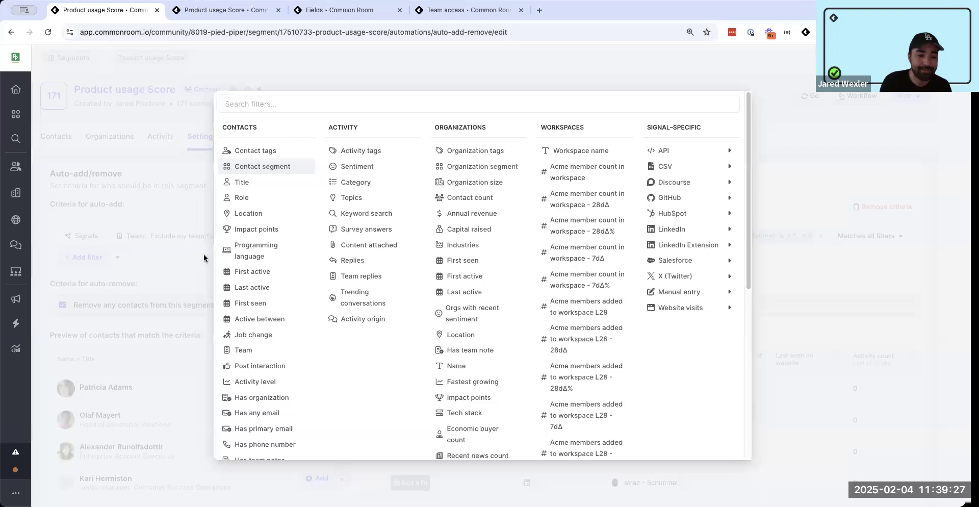
pyautogui.click(262, 166)
pyautogui.click(850, 310)
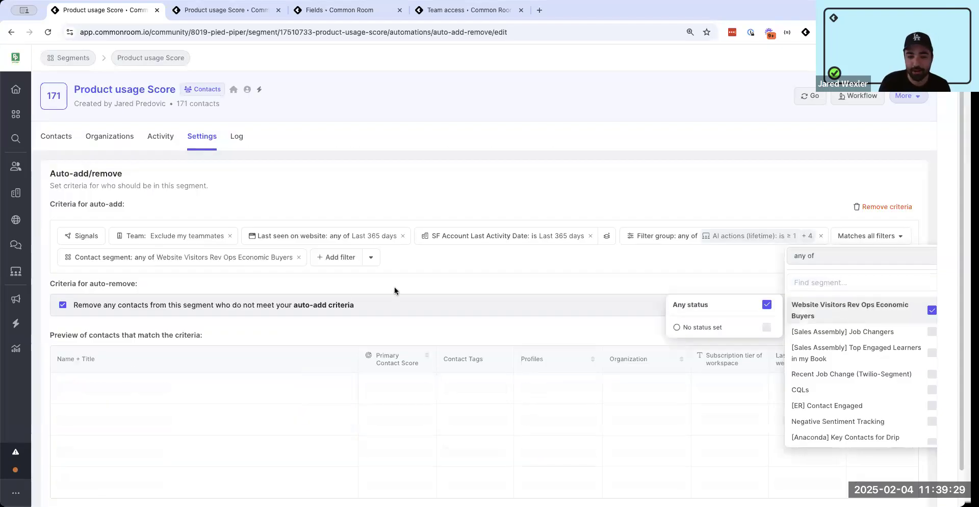
pyautogui.click(394, 290)
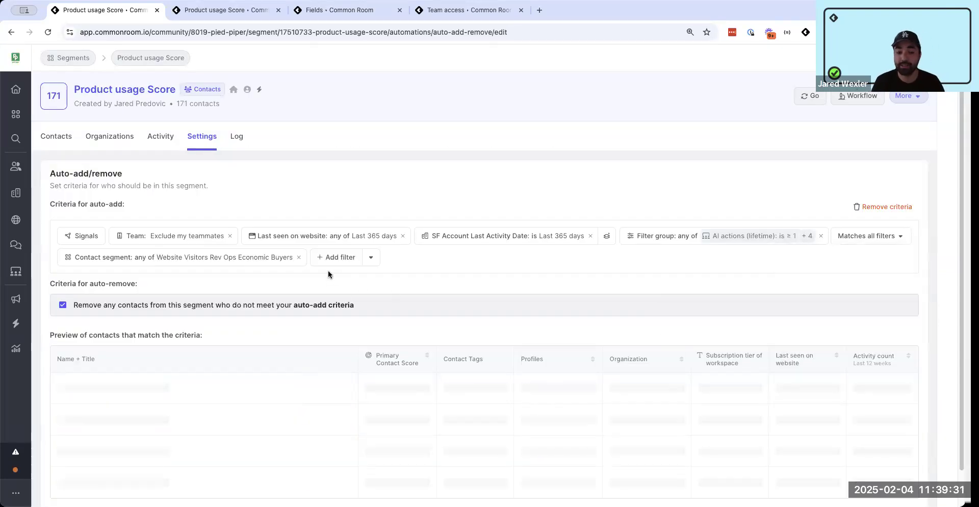
pyautogui.click(299, 257)
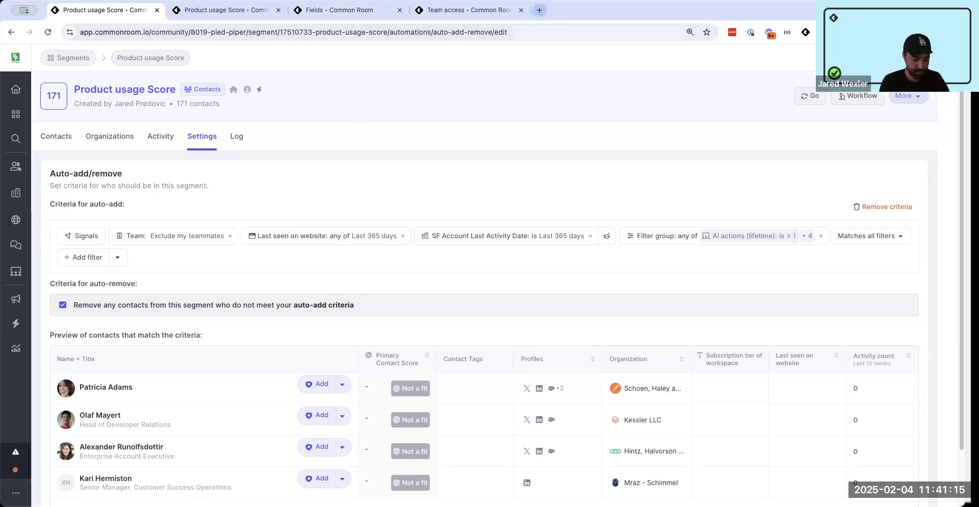
# Look up the HubSpot CRM Integration Guide in a new browser tab, search it for "segment", and close it
pyautogui.click(538, 10)
pyautogui.write('hubspot')
pyautogui.press('Return')
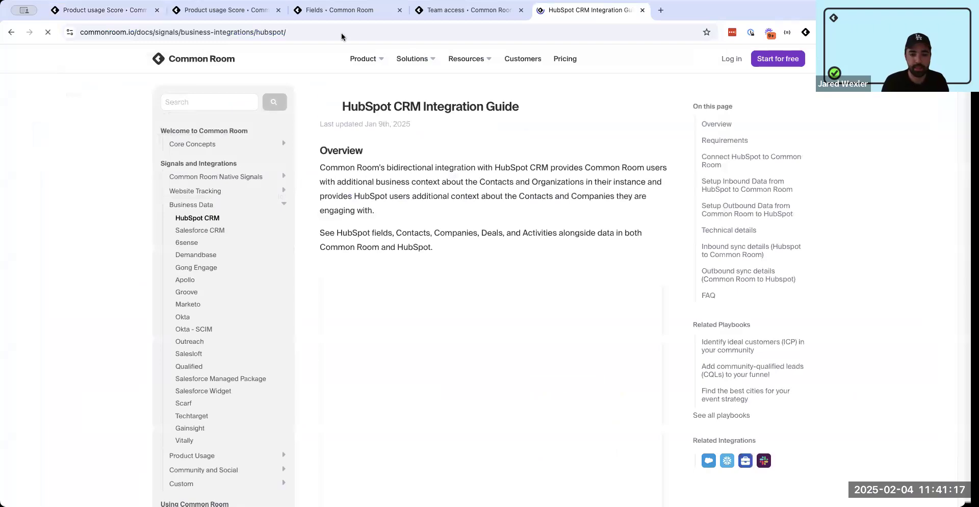
pyautogui.scroll(-15, 574, 333)
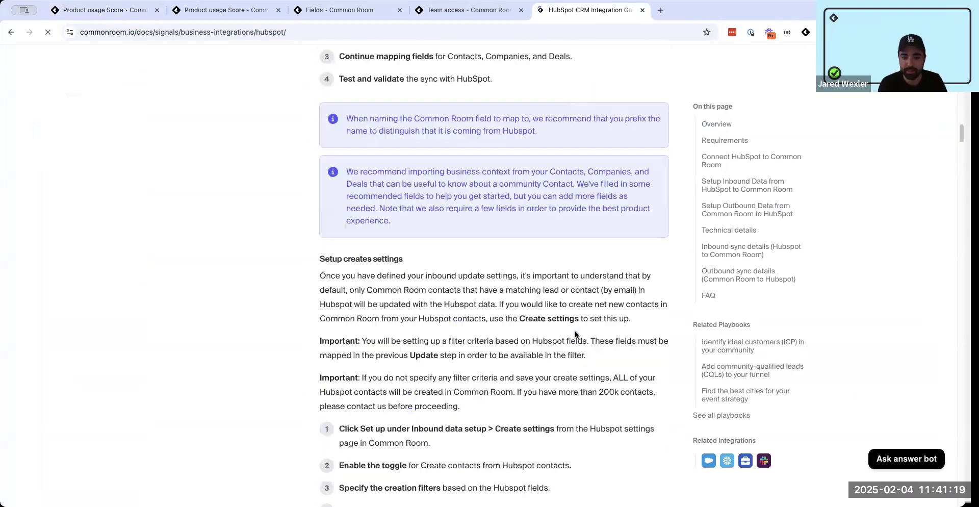
pyautogui.hotkey('ctrl', 'f')
pyautogui.write('segment')
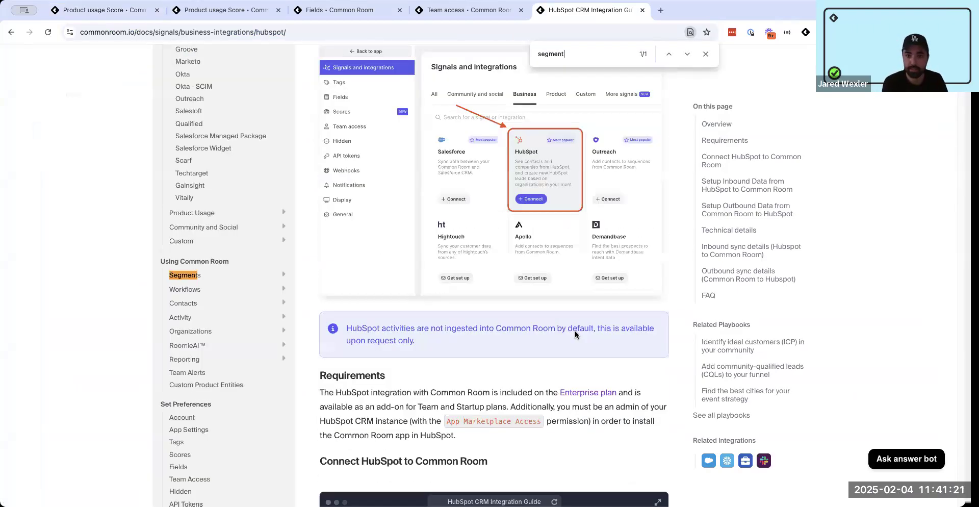
pyautogui.press('Escape')
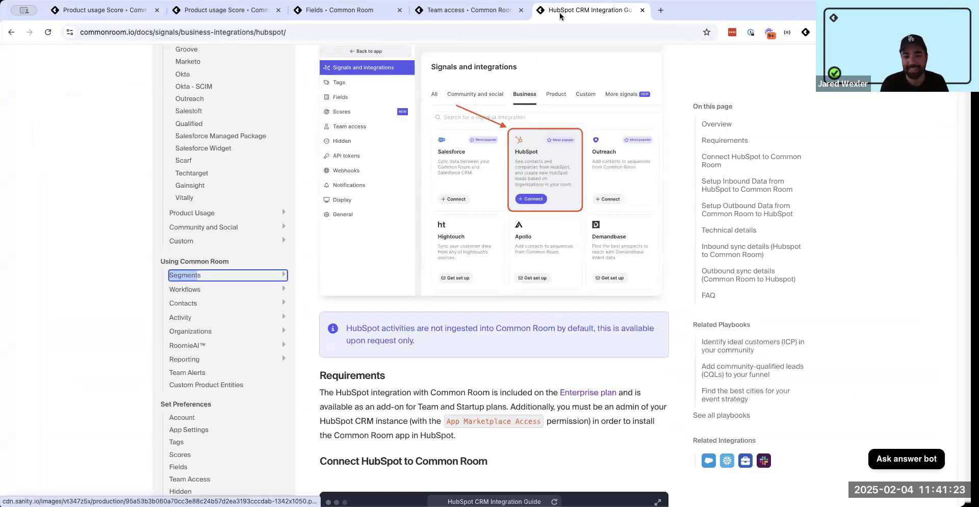
pyautogui.click(642, 10)
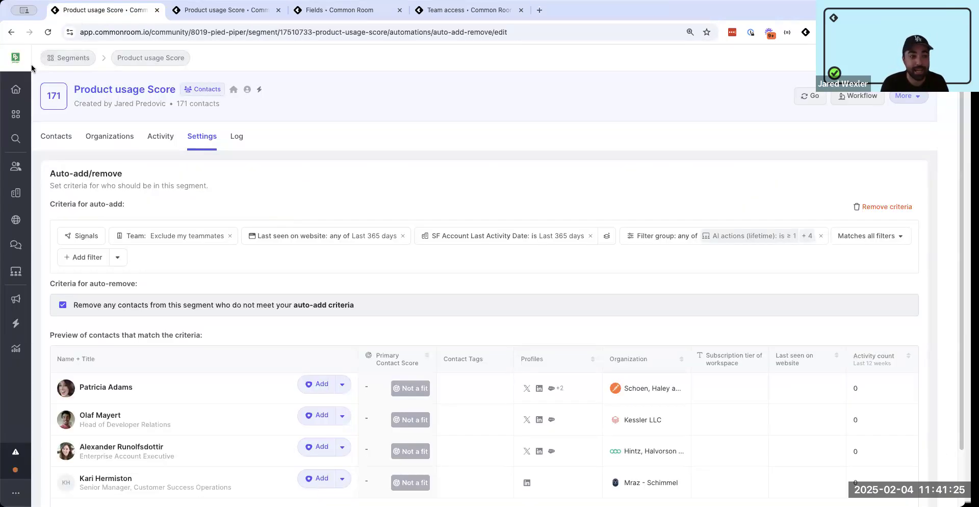
# Go to the HubSpot integration in the workspace settings and open its outbound create settings
pyautogui.click(16, 59)
pyautogui.click(44, 491)
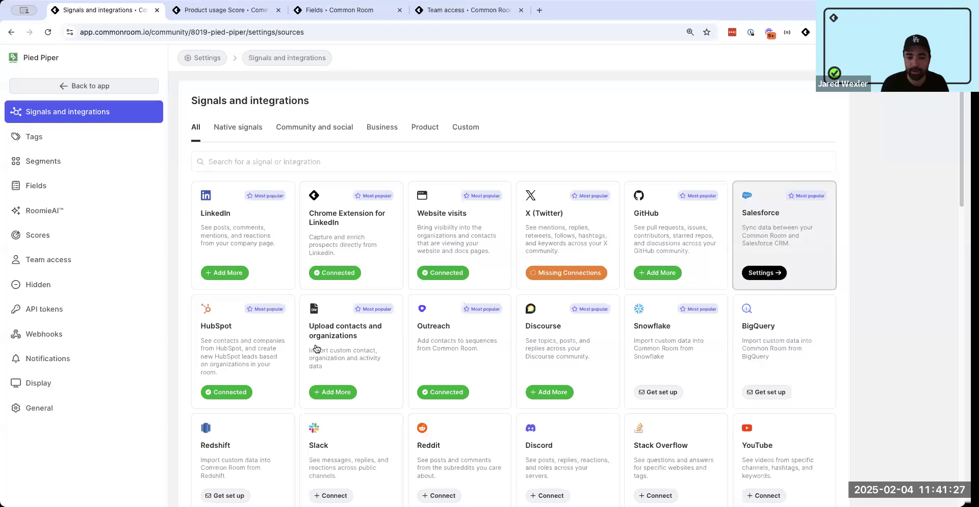
pyautogui.click(234, 356)
pyautogui.scroll(-6, 218, 431)
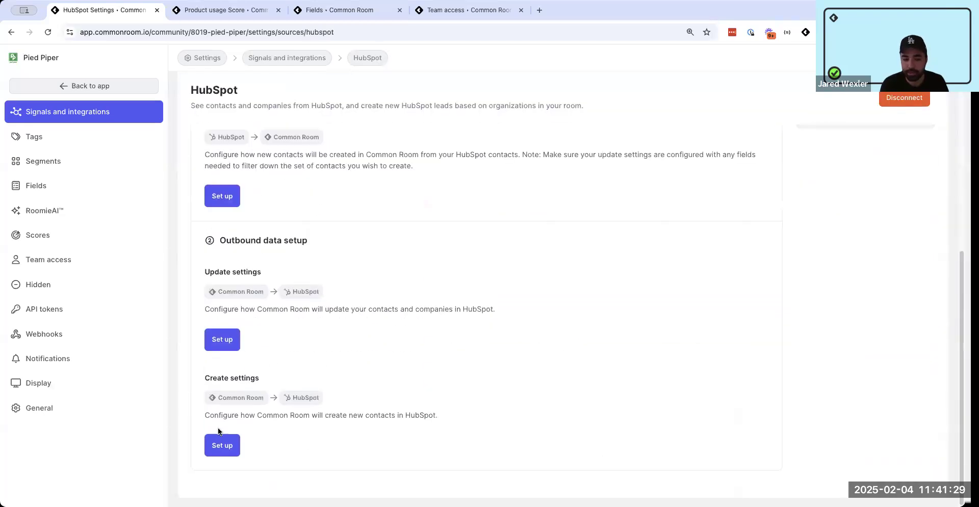
pyautogui.click(222, 444)
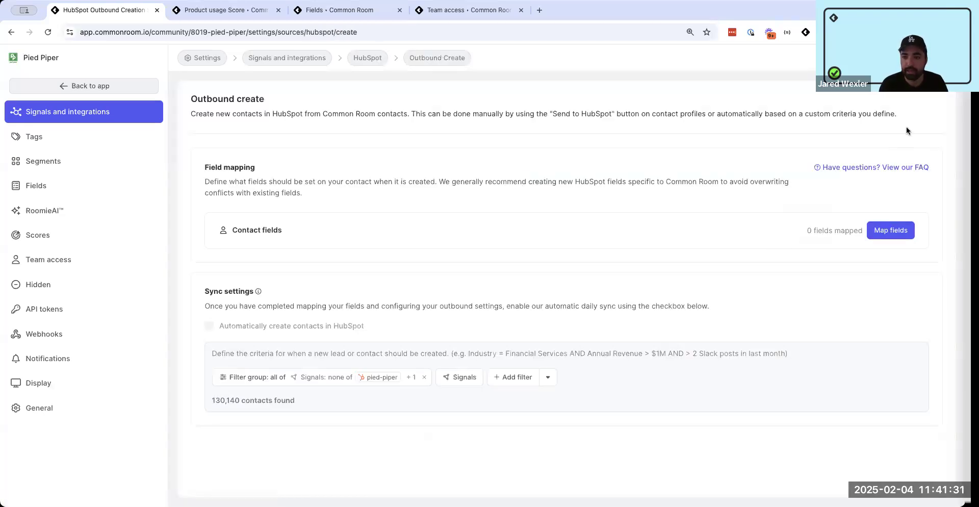
# Try mapping Segment Names to the HubSpot Email contact field, and leave the outbound create settings with the changes discarded
pyautogui.click(900, 235)
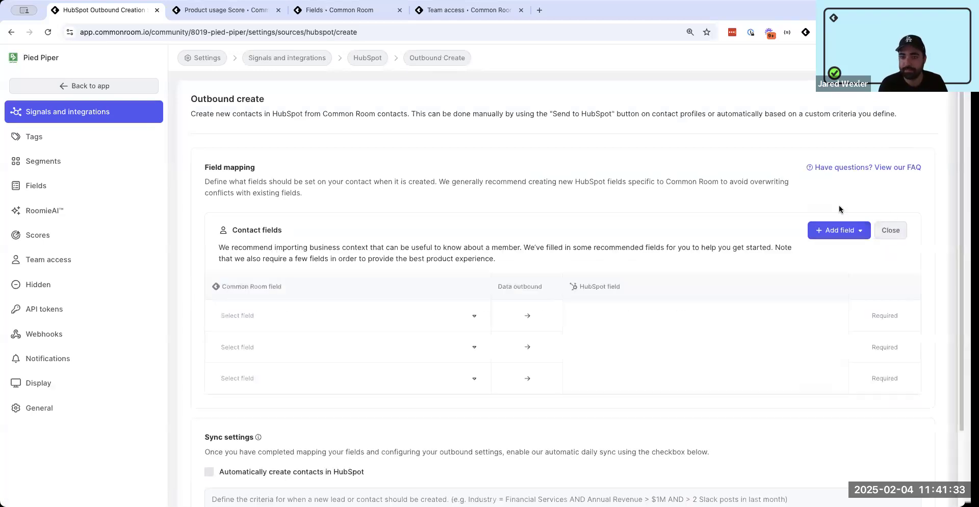
pyautogui.click(382, 316)
pyautogui.write('segment')
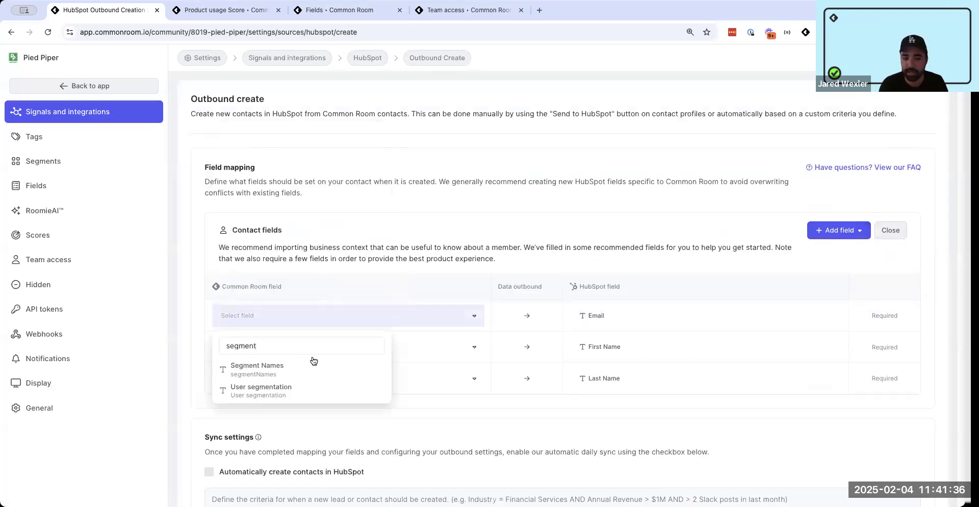
pyautogui.click(302, 365)
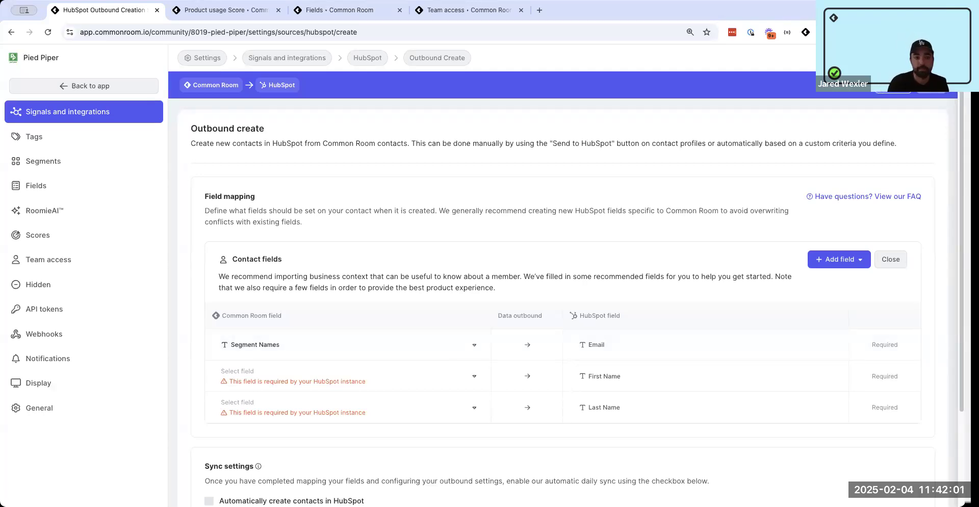
pyautogui.click(92, 86)
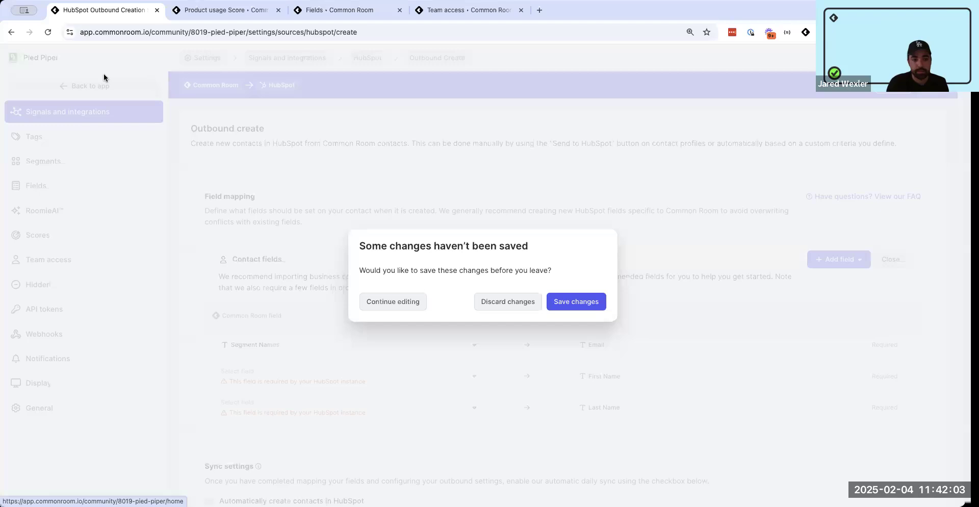
pyautogui.click(499, 302)
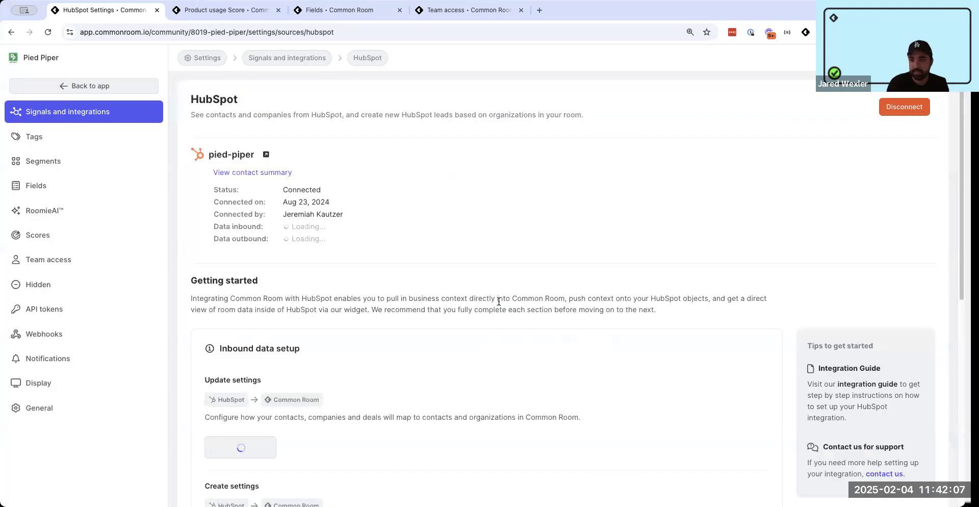
# Close the HubSpot settings and the duplicate segment page, and browse the organization fields in the Fields settings
pyautogui.click(158, 10)
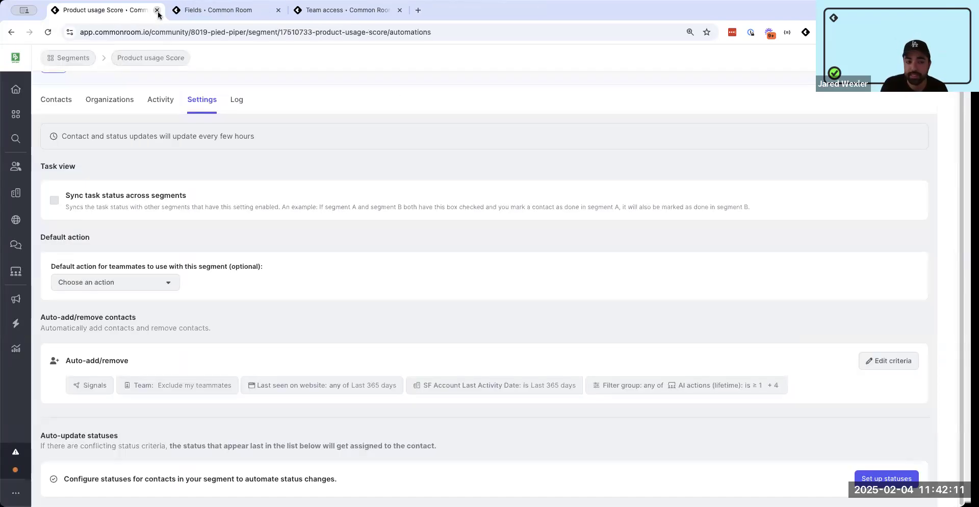
pyautogui.click(158, 11)
pyautogui.click(270, 149)
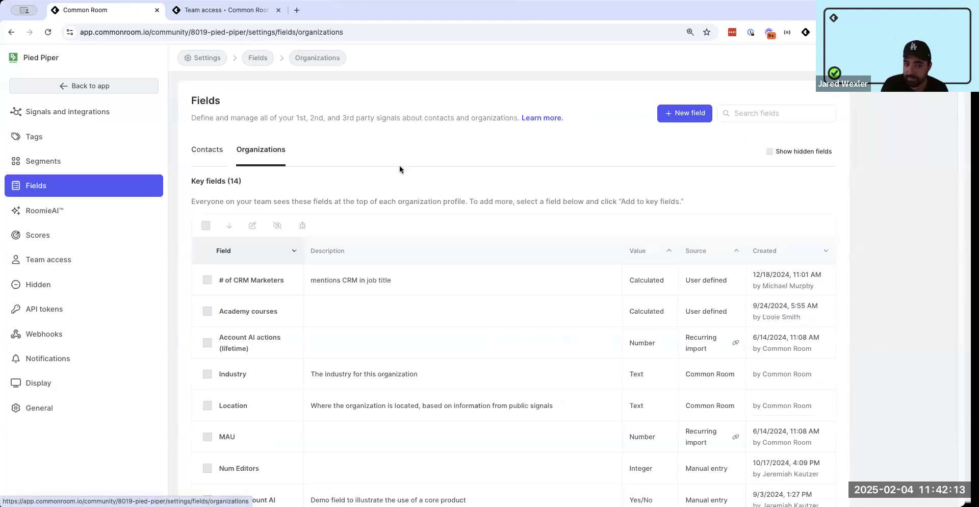
pyautogui.scroll(-5, 396, 327)
pyautogui.scroll(-5, 398, 327)
pyautogui.scroll(10, 398, 327)
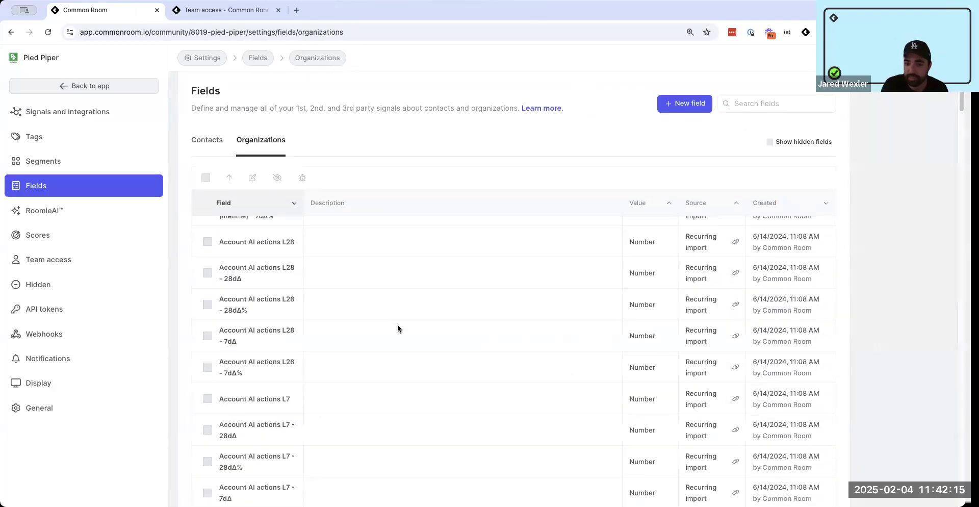
pyautogui.scroll(5, 397, 327)
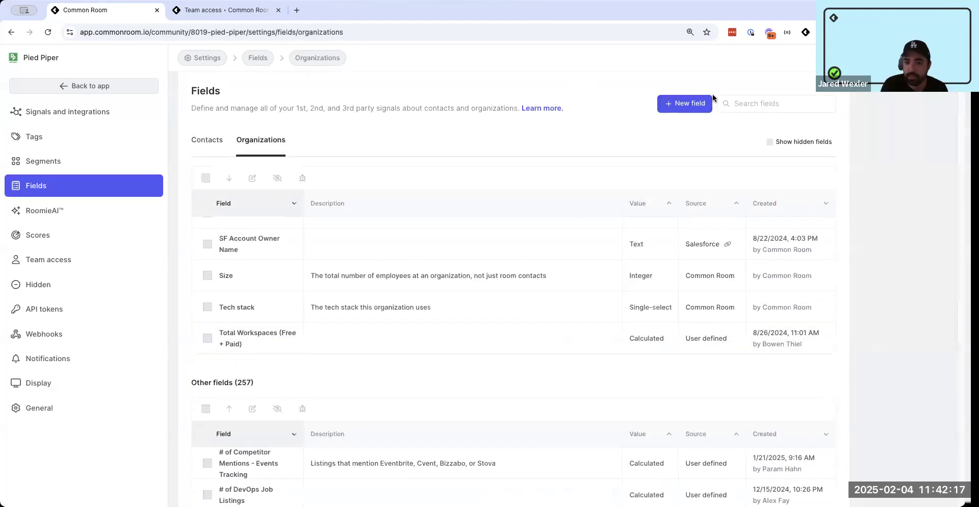
# Create a custom organization field with title "test", description "test" and type Calculated
pyautogui.click(684, 103)
pyautogui.click(677, 190)
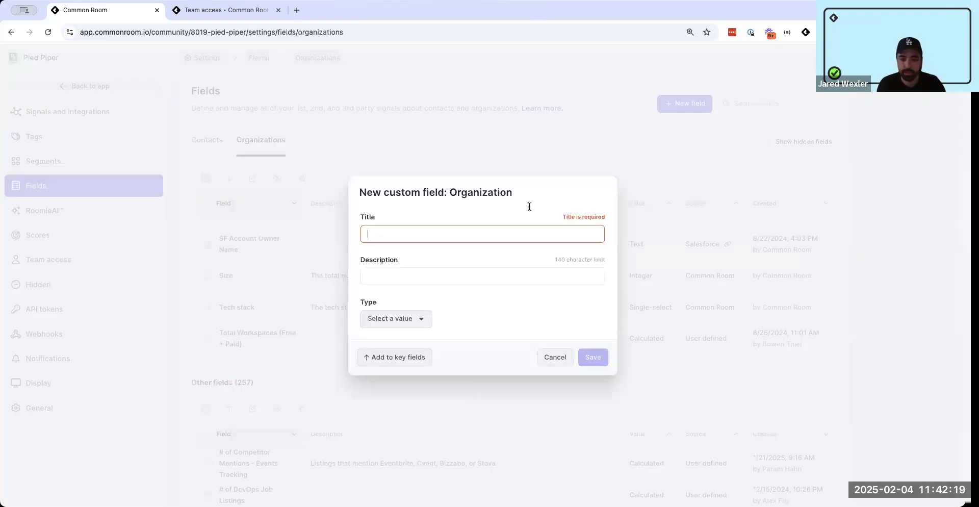
pyautogui.click(461, 232)
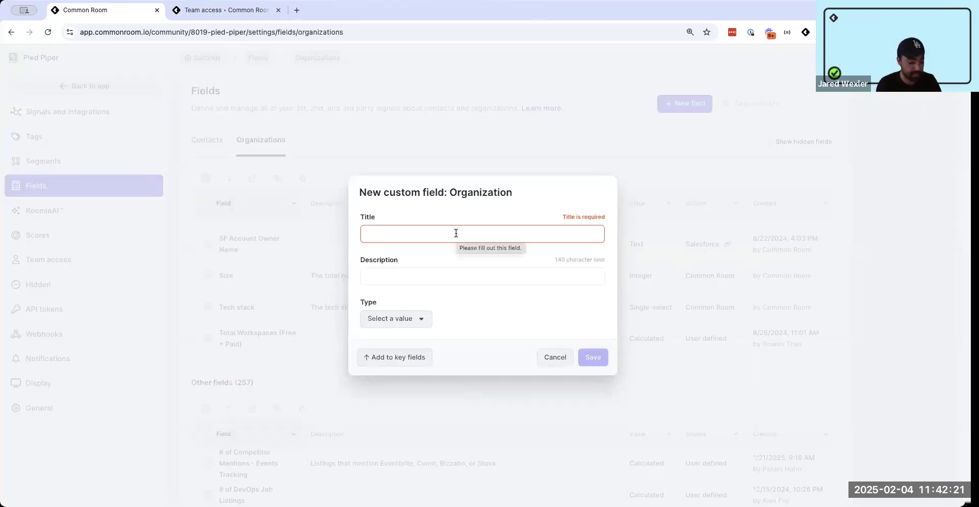
pyautogui.write('test')
pyautogui.click(438, 277)
pyautogui.write('test')
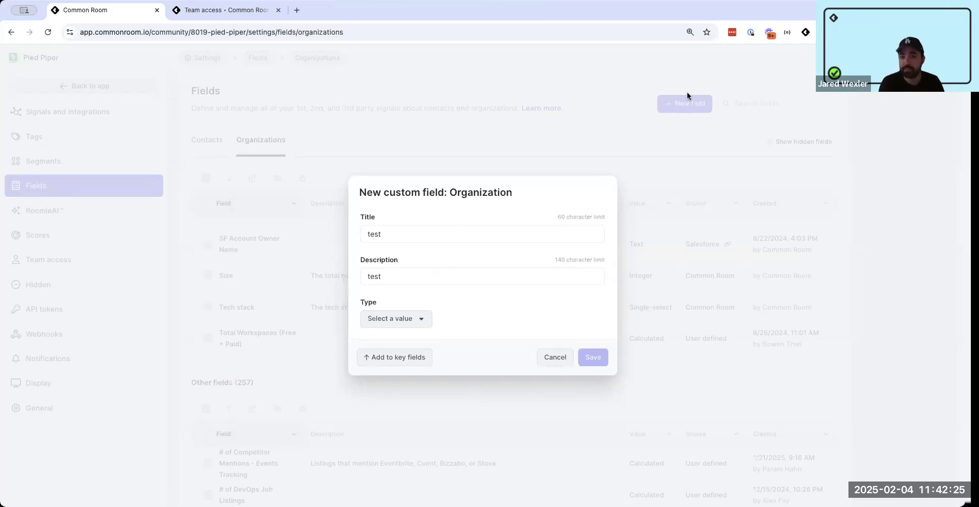
pyautogui.click(385, 322)
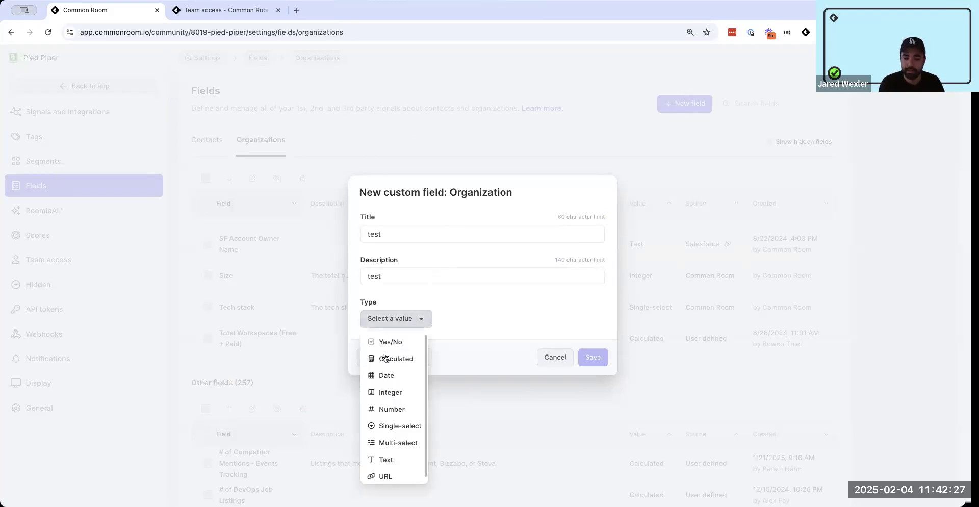
pyautogui.click(393, 357)
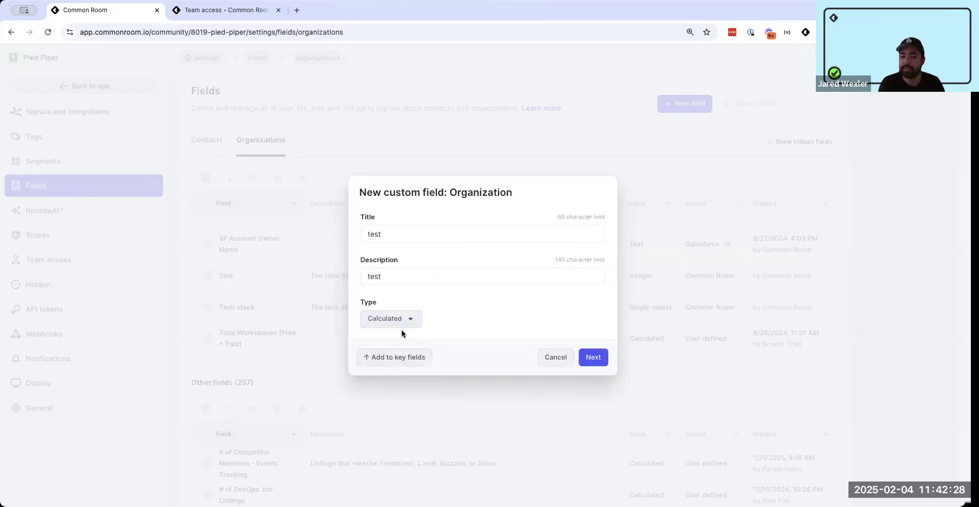
# Proceed to the field's calculated metrics settings and count Contacts (existing contacts in your room)
pyautogui.click(602, 363)
pyautogui.click(443, 280)
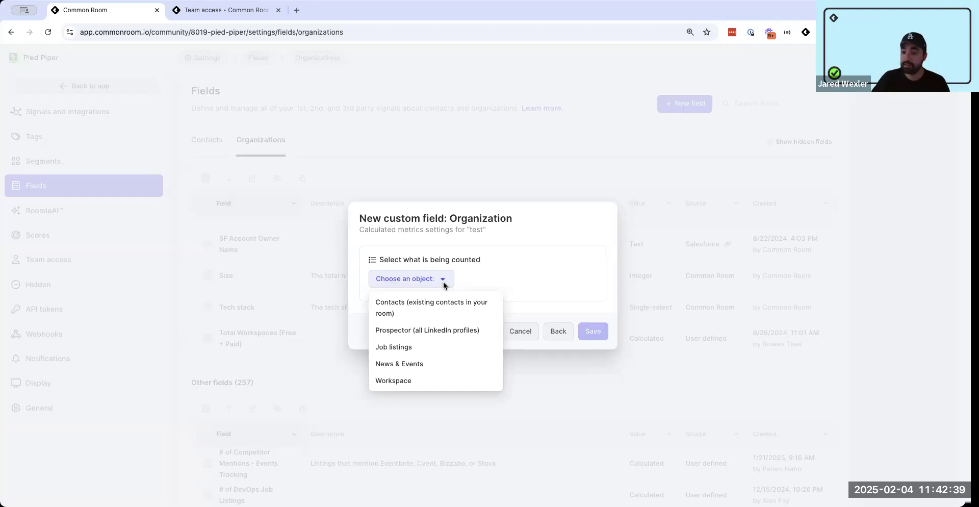
pyautogui.click(388, 313)
# Limit the counted contacts to those with any of the competitor-repo signal
pyautogui.click(390, 318)
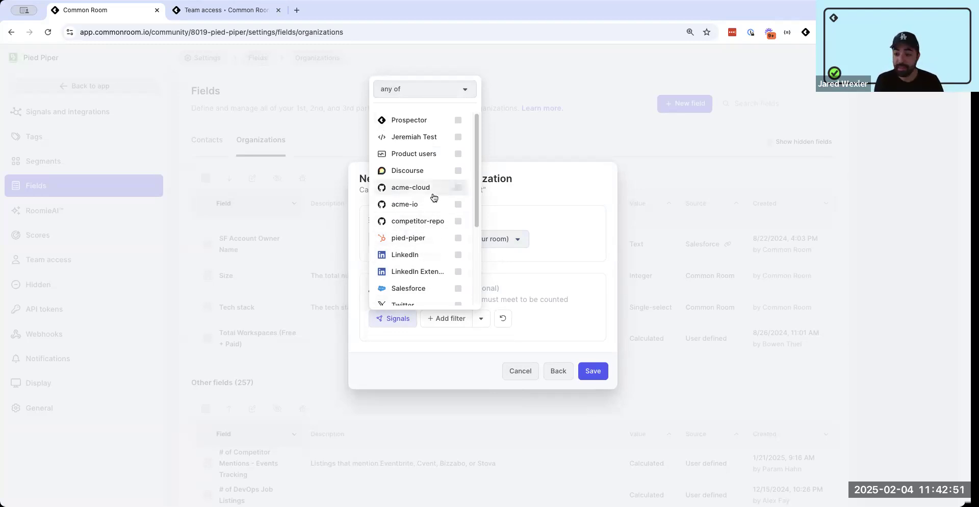
pyautogui.click(457, 221)
pyautogui.click(546, 280)
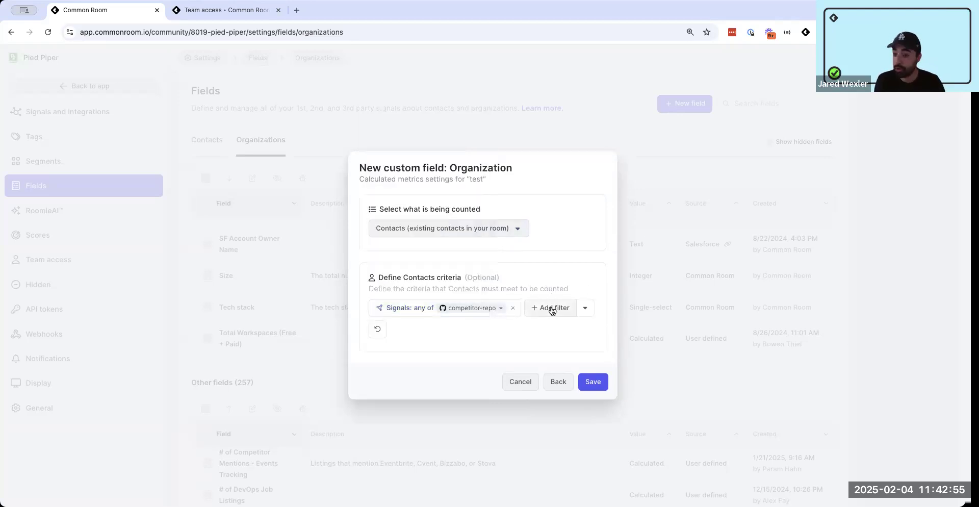
# Add a contact tags criterion matching any of Economic buyers to the calculated field
pyautogui.click(552, 307)
pyautogui.moveTo(558, 352)
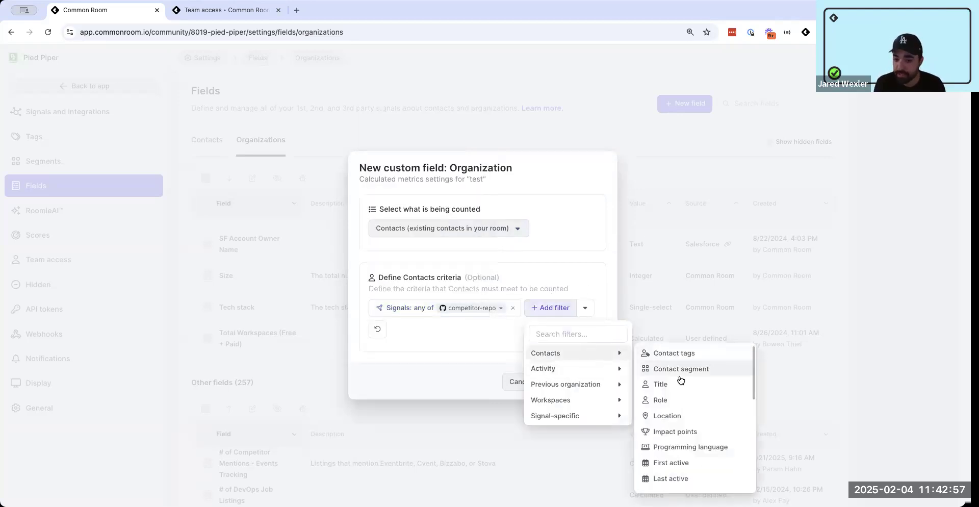
pyautogui.click(668, 384)
pyautogui.click(563, 307)
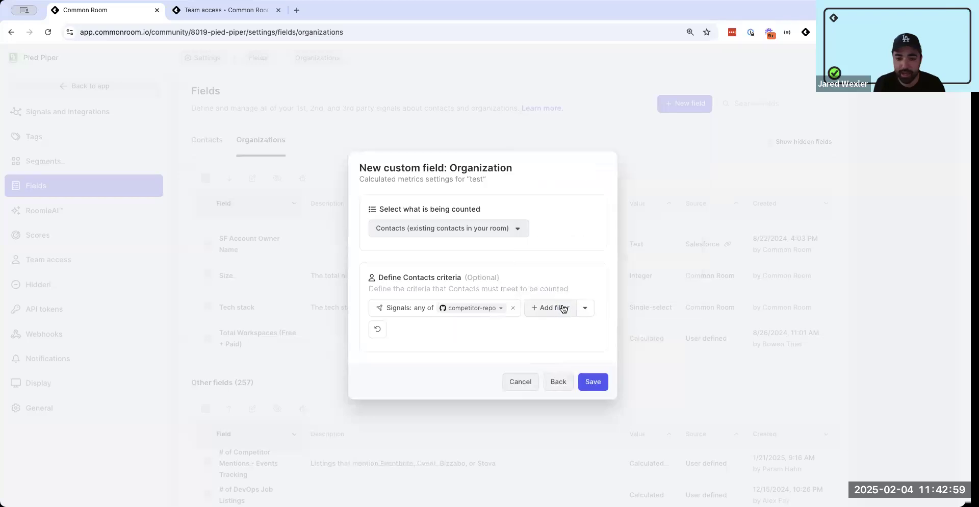
pyautogui.click(561, 307)
pyautogui.moveTo(566, 353)
pyautogui.click(668, 355)
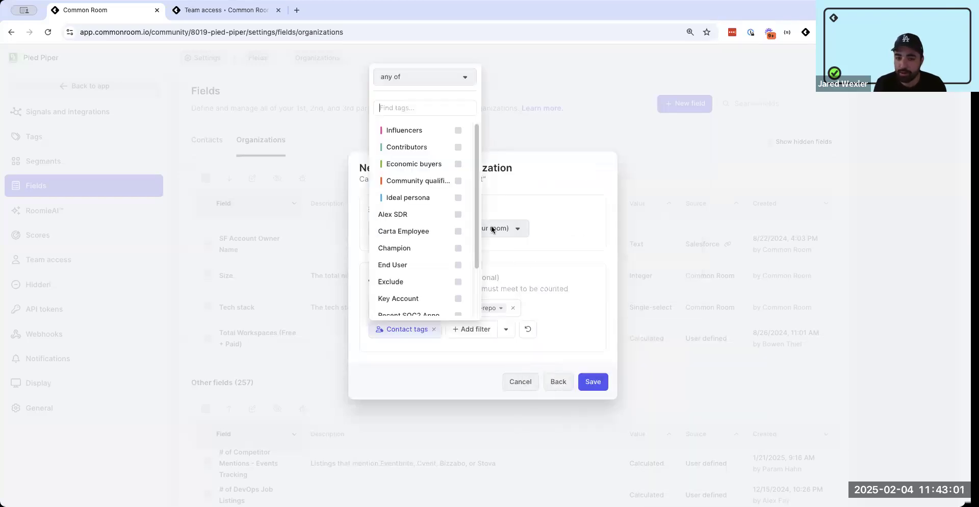
pyautogui.click(413, 163)
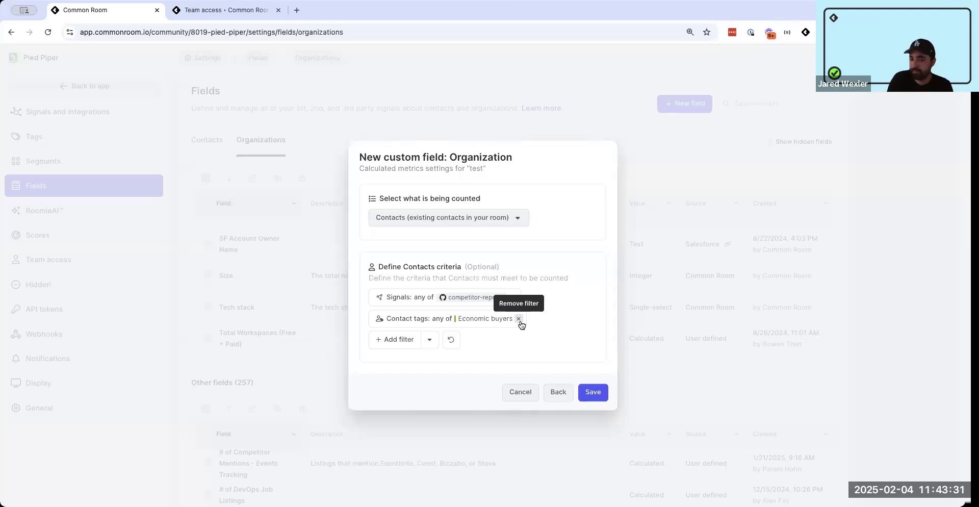
# Remove the signal and contact tag criteria, and count Prospector (all LinkedIn profiles) instead
pyautogui.click(519, 318)
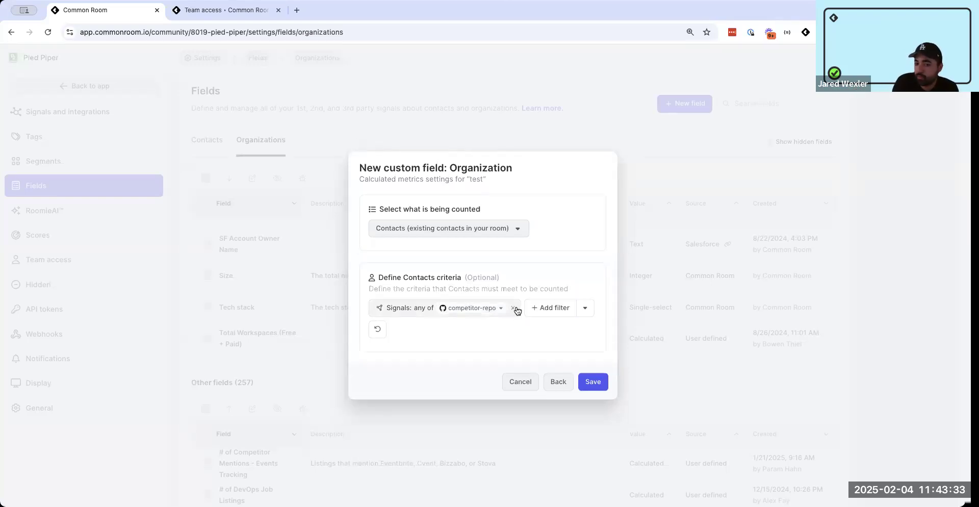
pyautogui.click(516, 308)
pyautogui.click(498, 238)
pyautogui.click(413, 286)
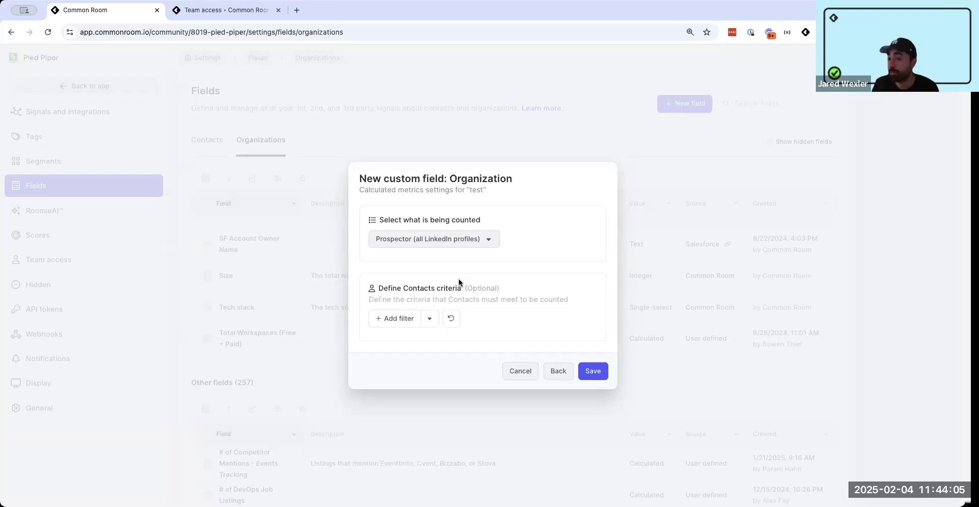
# Try Job listings and News & Events as the objects counted by the calculated field
pyautogui.click(474, 243)
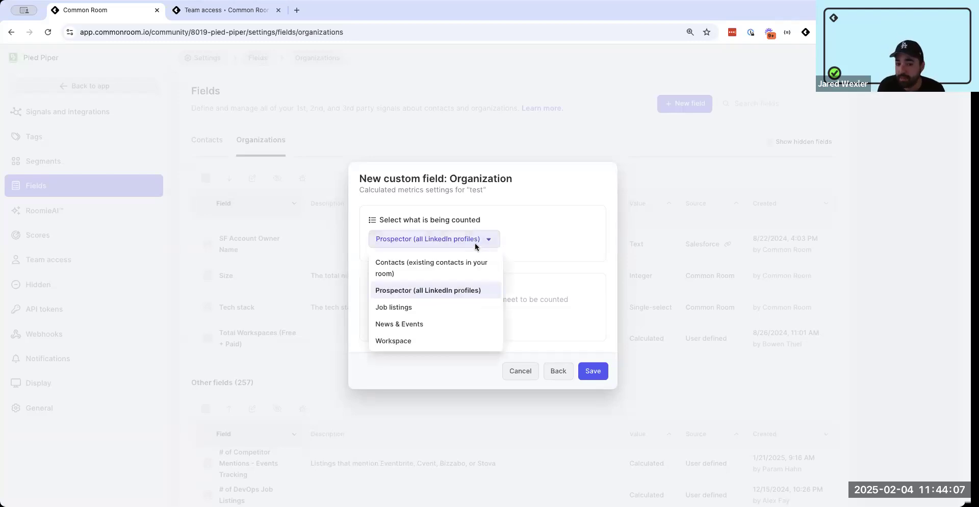
pyautogui.click(460, 313)
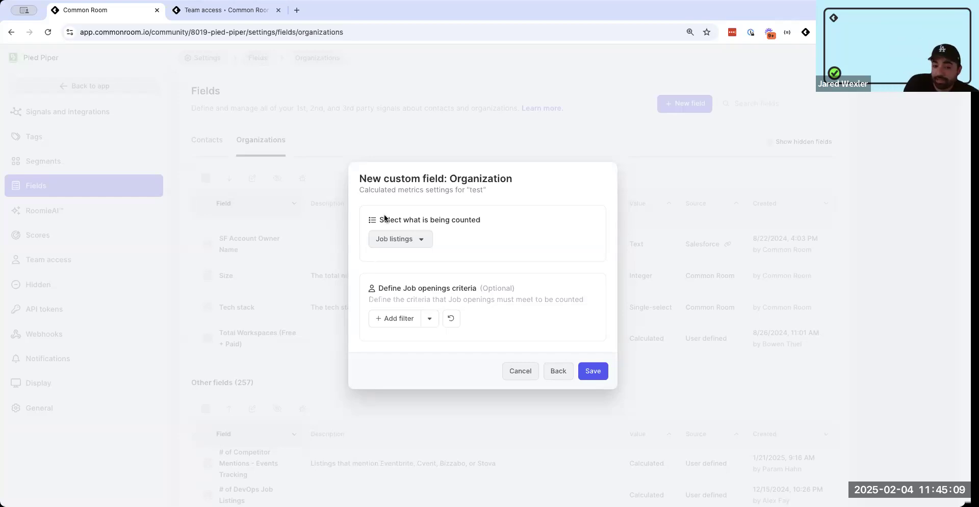
pyautogui.click(409, 237)
pyautogui.click(482, 322)
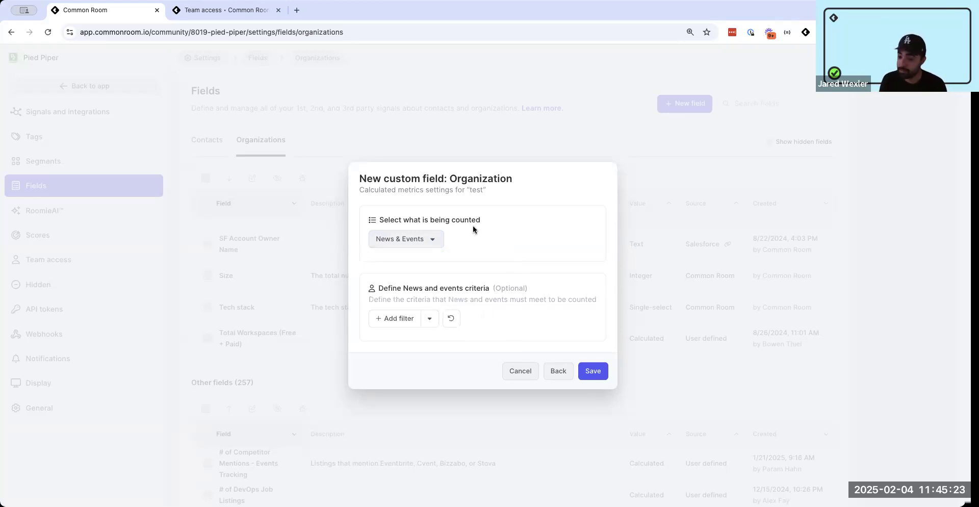
# Discard the new custom organization field and return to the home page, declining the onboarding tutorial mutation
pyautogui.click(519, 371)
pyautogui.click(113, 90)
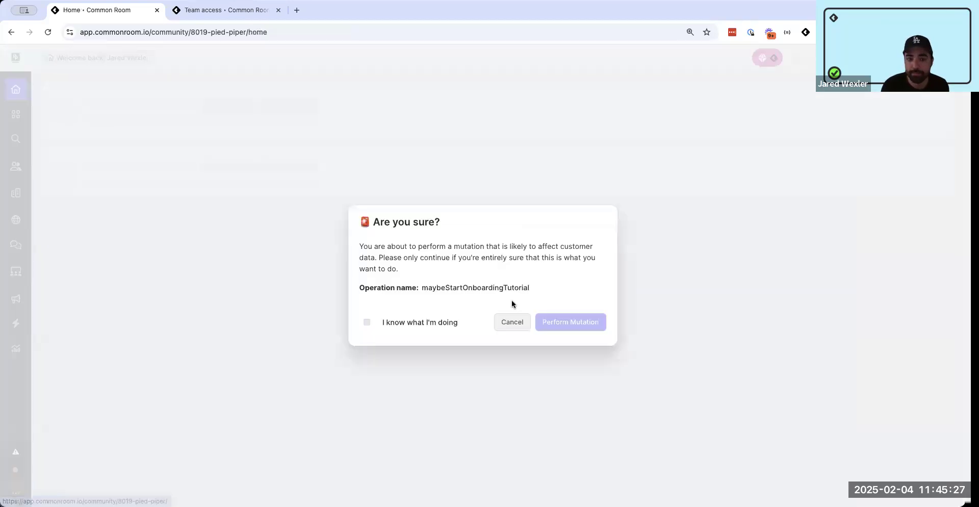
pyautogui.click(511, 320)
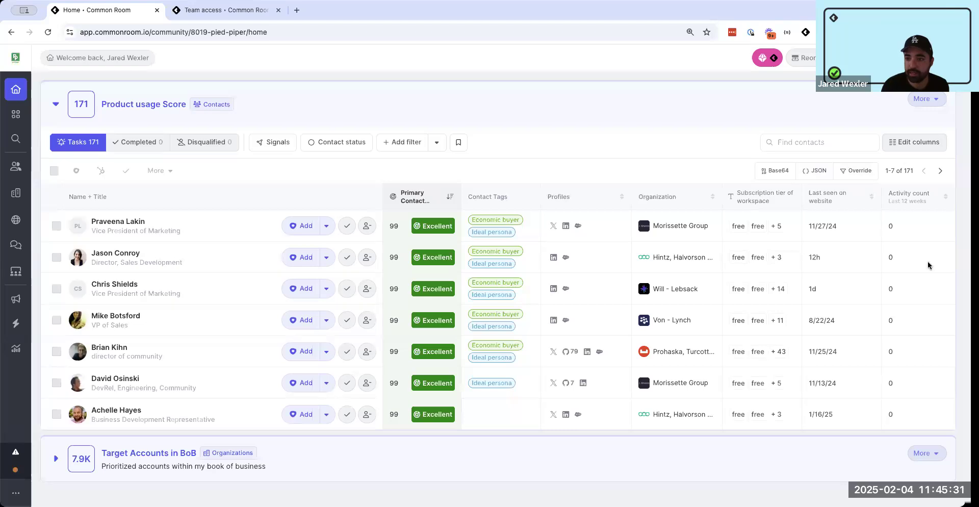
# Expand the Target Accounts in BoB segment and examine its columns through to DevOps Job Listings
pyautogui.click(56, 458)
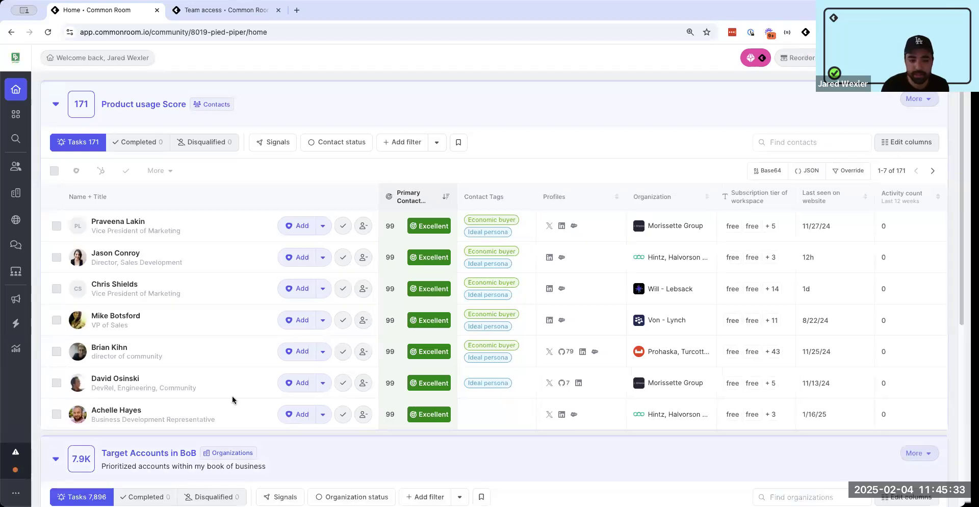
pyautogui.scroll(-5, 245, 376)
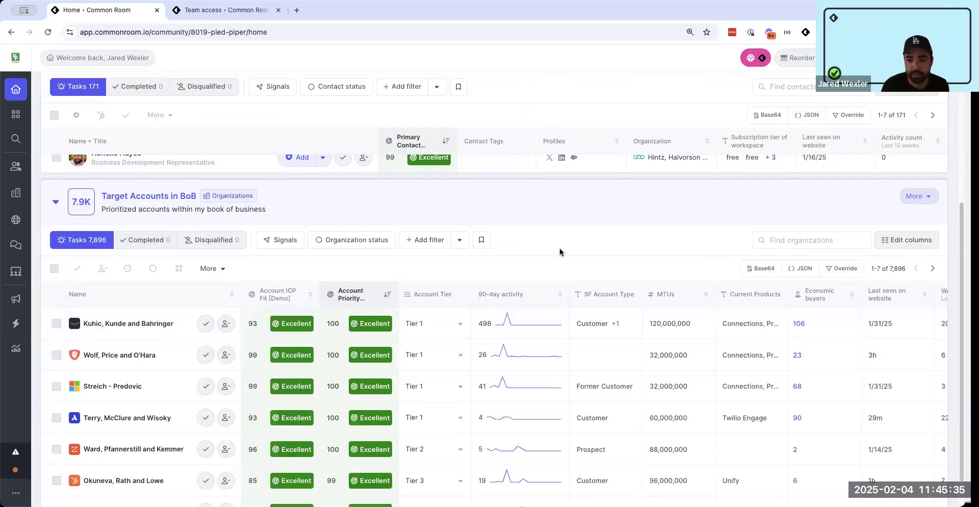
pyautogui.scroll(-1, 561, 258)
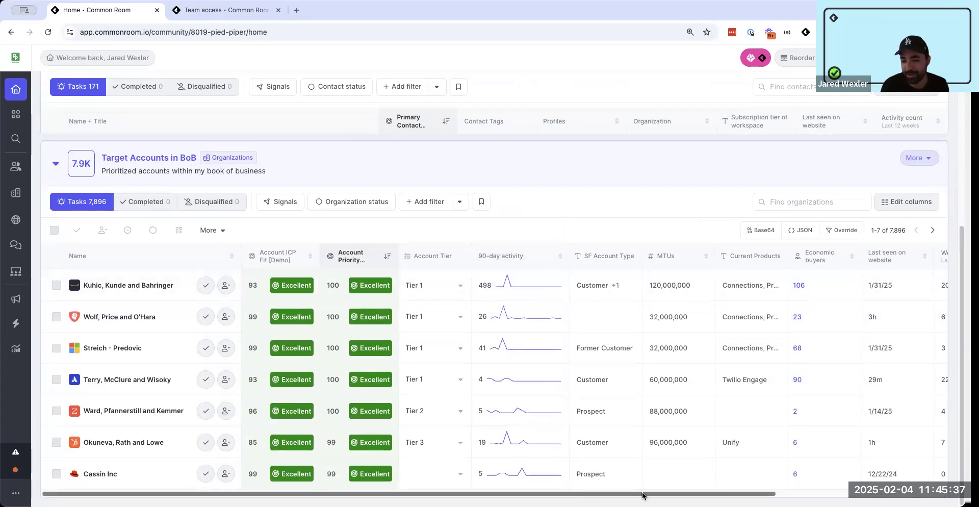
pyautogui.moveTo(644, 492); pyautogui.dragTo(800, 473)
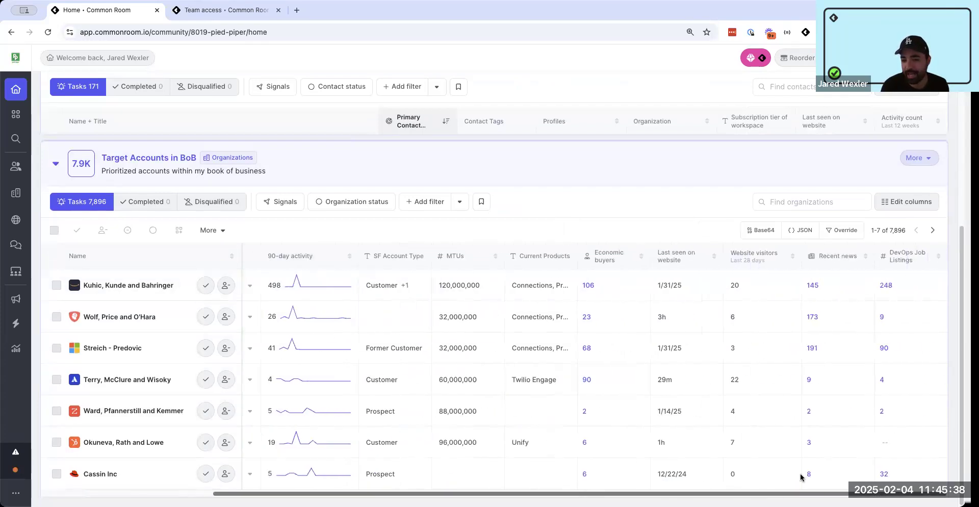
# Inspect the DevOps job listings and keyword filter of Kuhic, Kunde and Bahringer, and return to the DevOps Job Listings column
pyautogui.click(886, 285)
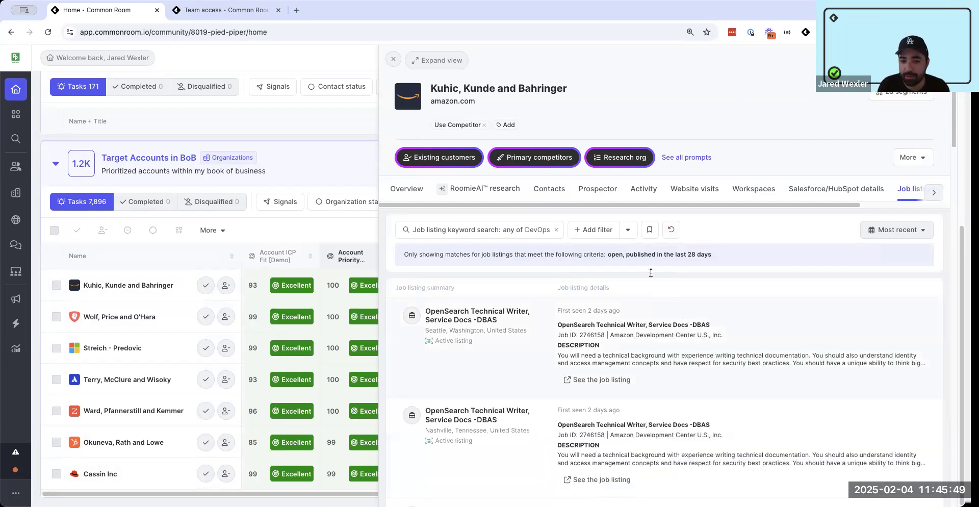
pyautogui.click(505, 238)
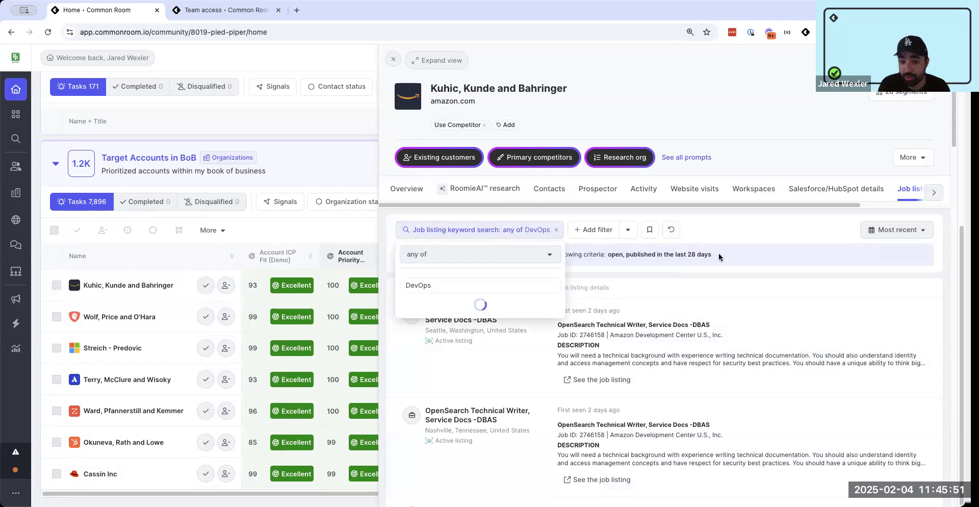
pyautogui.click(756, 256)
pyautogui.click(393, 59)
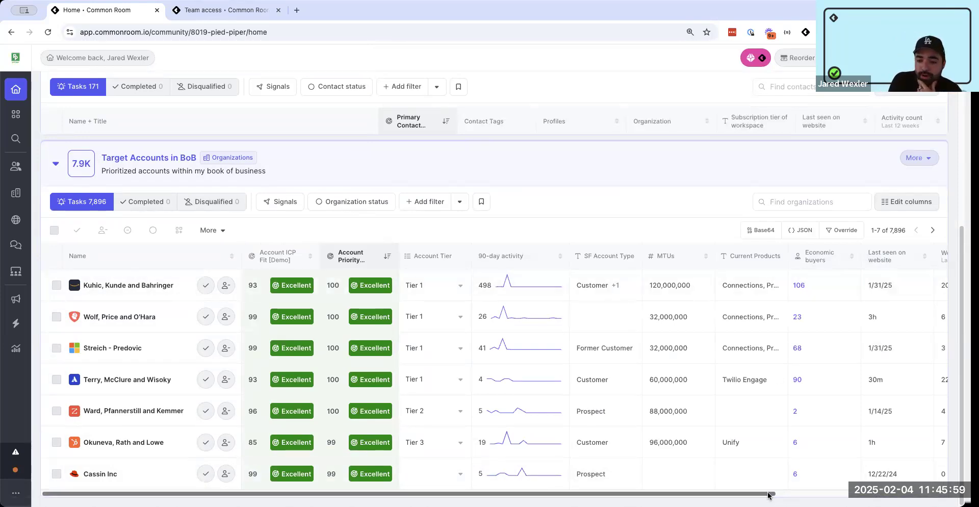
pyautogui.hscroll(5, 832, 492)
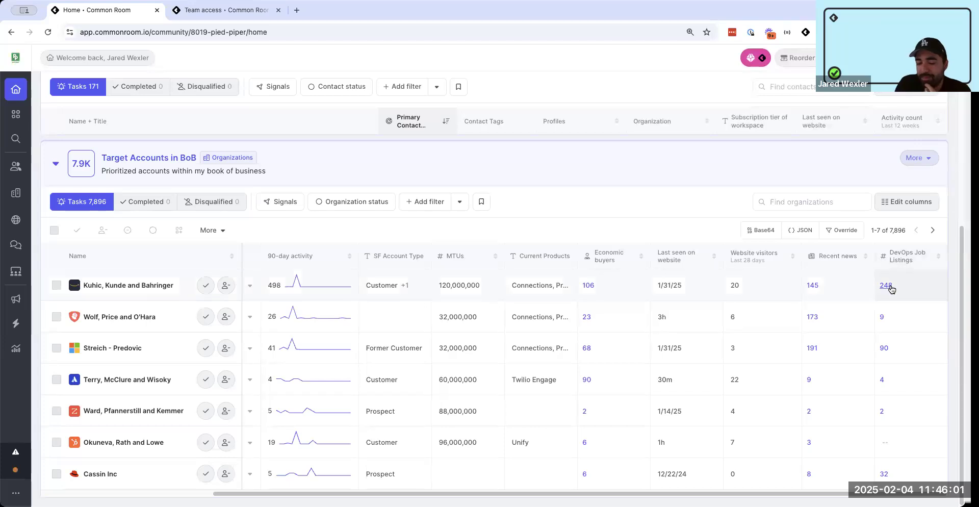
# Open the assignment settings of the Website Visitors Rev Ops Economic Buyers team segment
pyautogui.scroll(6, 803, 345)
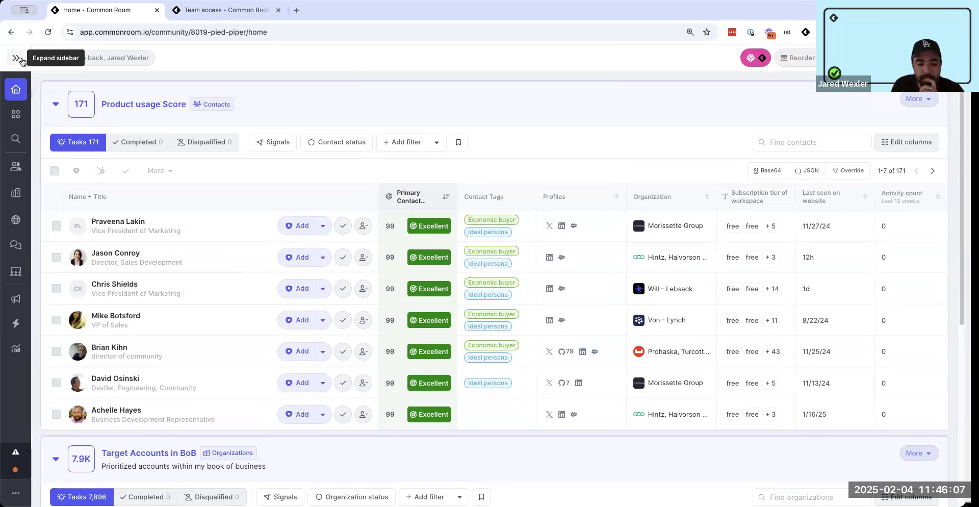
pyautogui.click(20, 61)
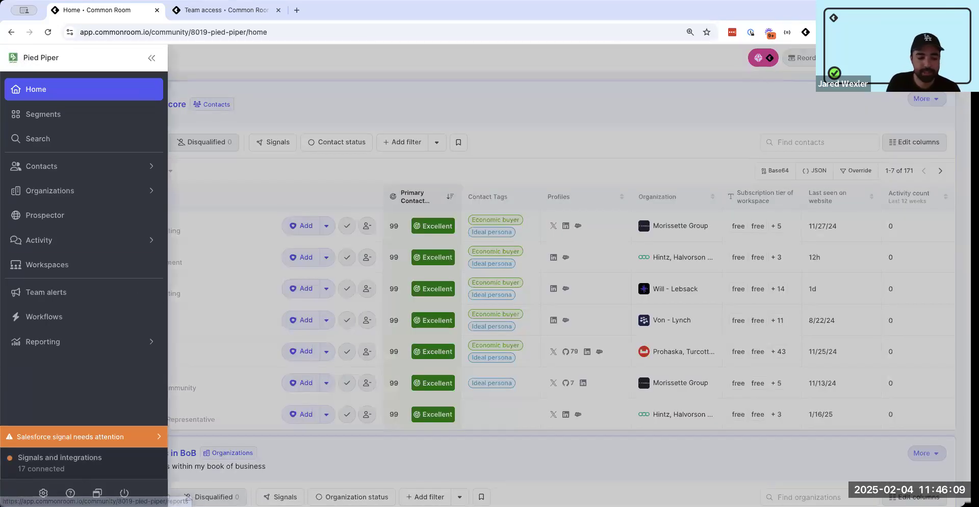
pyautogui.click(37, 493)
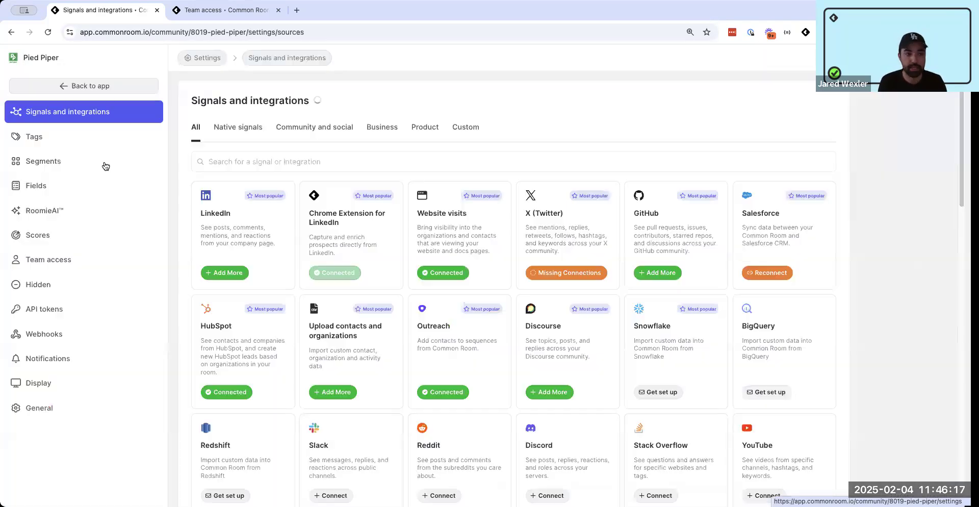
pyautogui.click(81, 167)
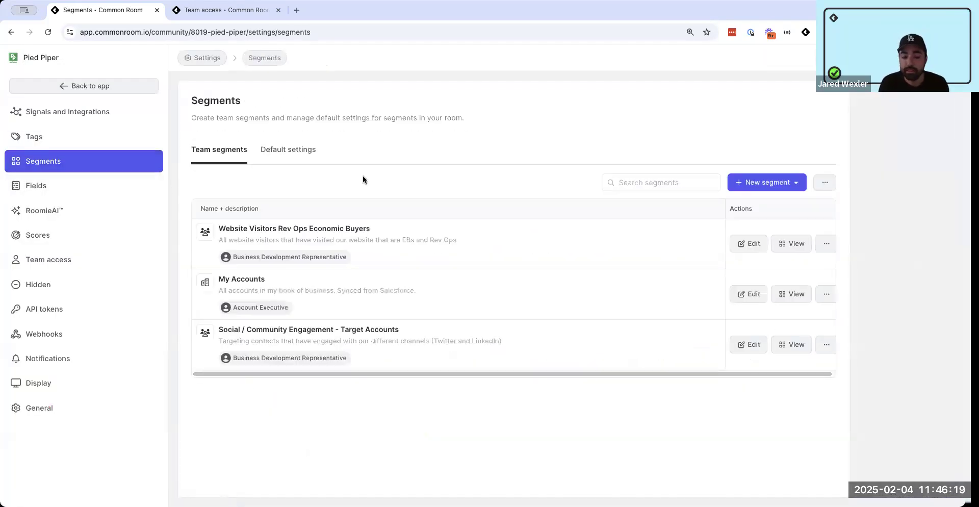
pyautogui.click(345, 233)
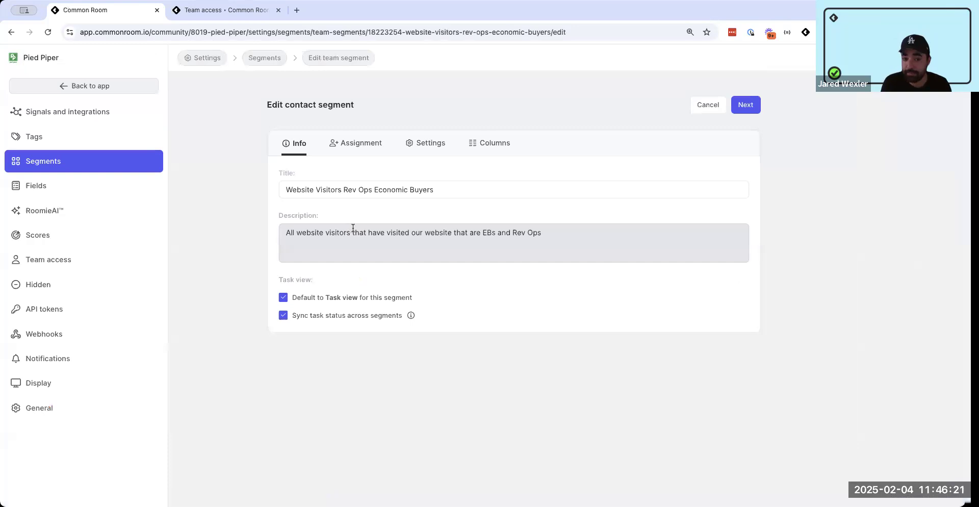
pyautogui.click(363, 143)
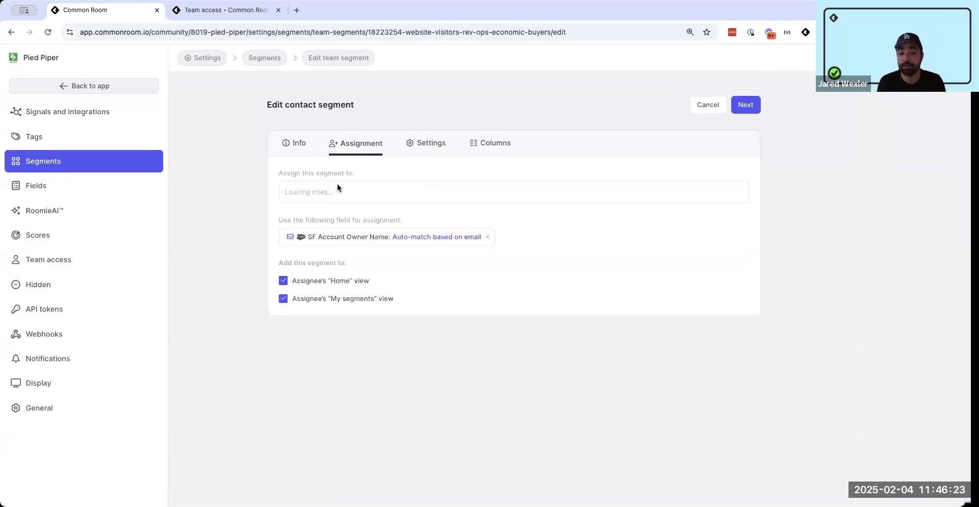
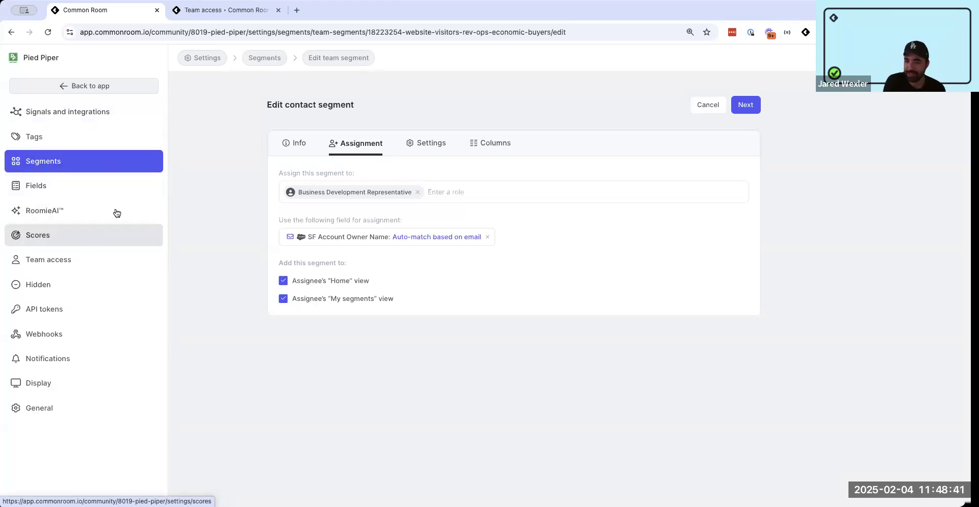
# Open the organization score Example Score - Demo and review its score ranges, fit criteria and behavior rules
pyautogui.click(95, 236)
pyautogui.click(257, 160)
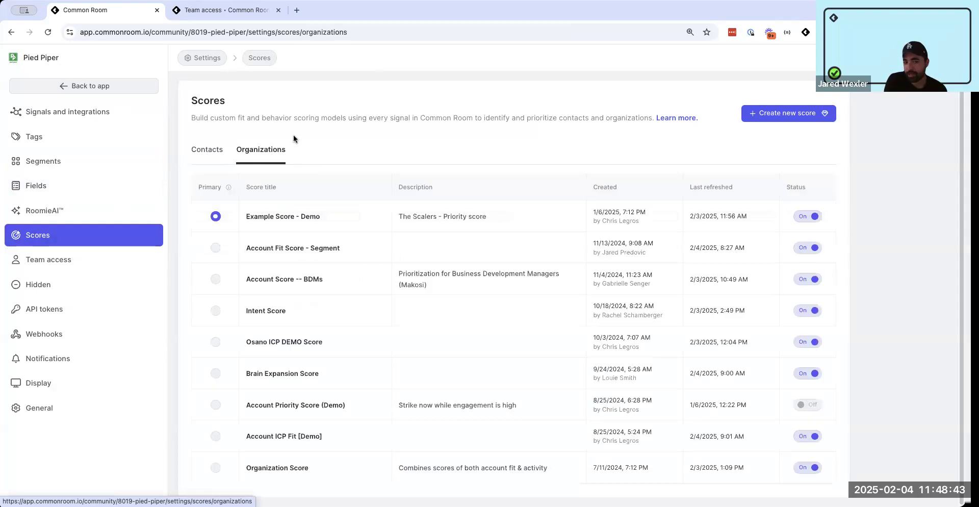
pyautogui.click(292, 219)
pyautogui.scroll(-12, 491, 318)
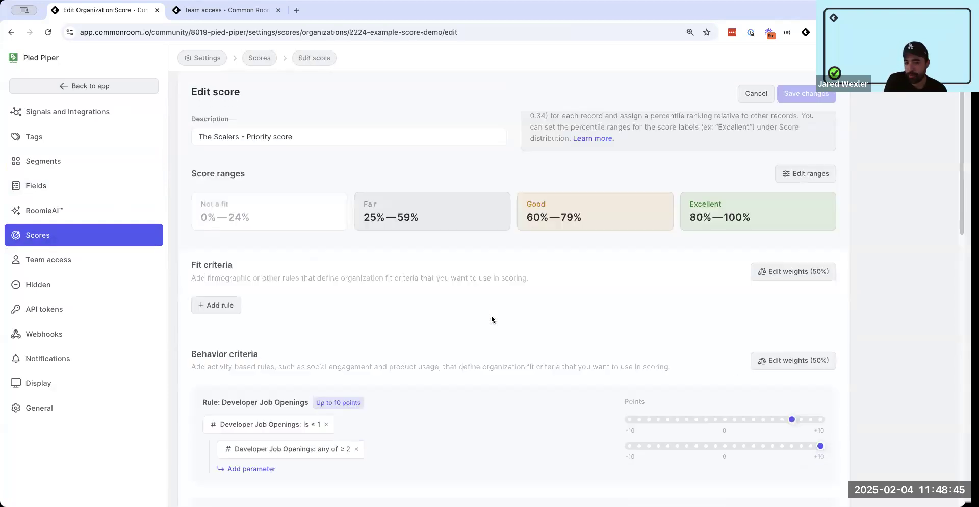
pyautogui.scroll(6, 491, 318)
pyautogui.scroll(-1, 230, 448)
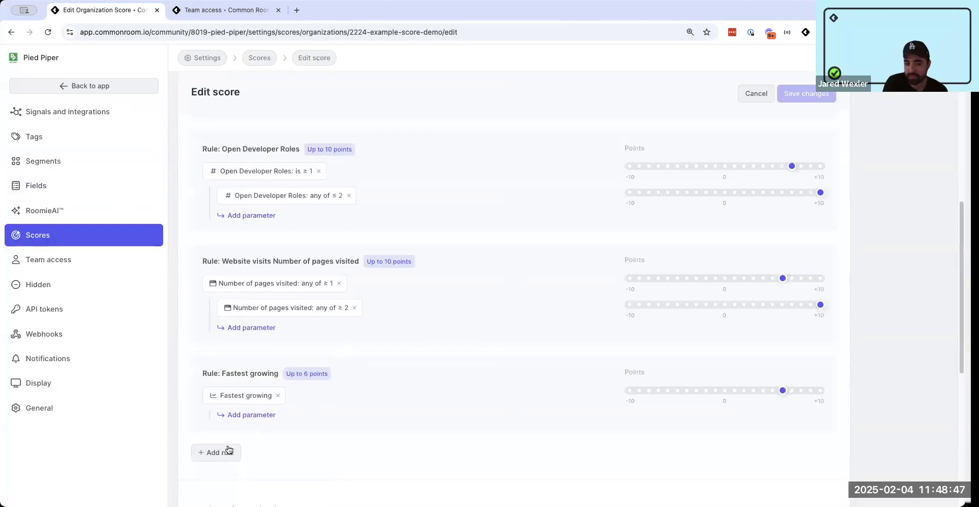
# Browse the filters available for a new behavior rule, including Website visits, and leave without adding one
pyautogui.click(229, 452)
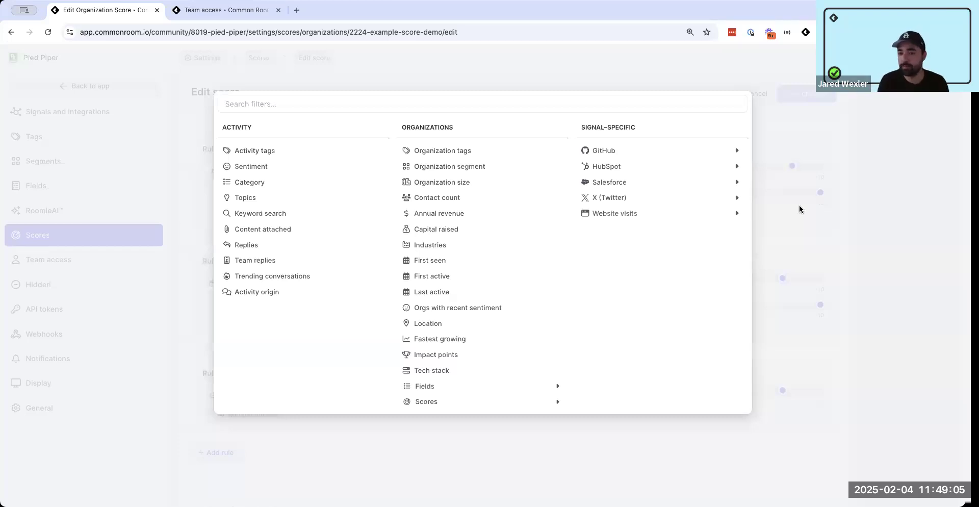
pyautogui.moveTo(724, 217)
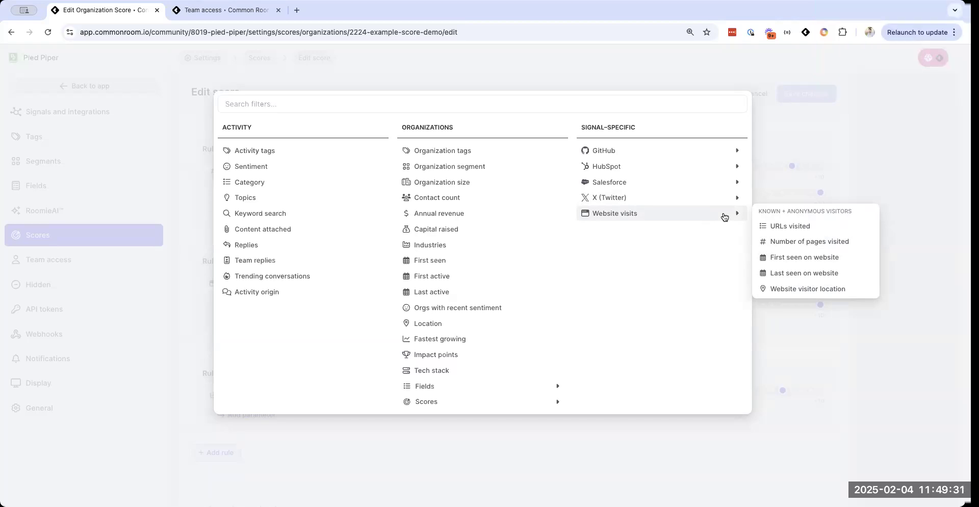
pyautogui.click(175, 223)
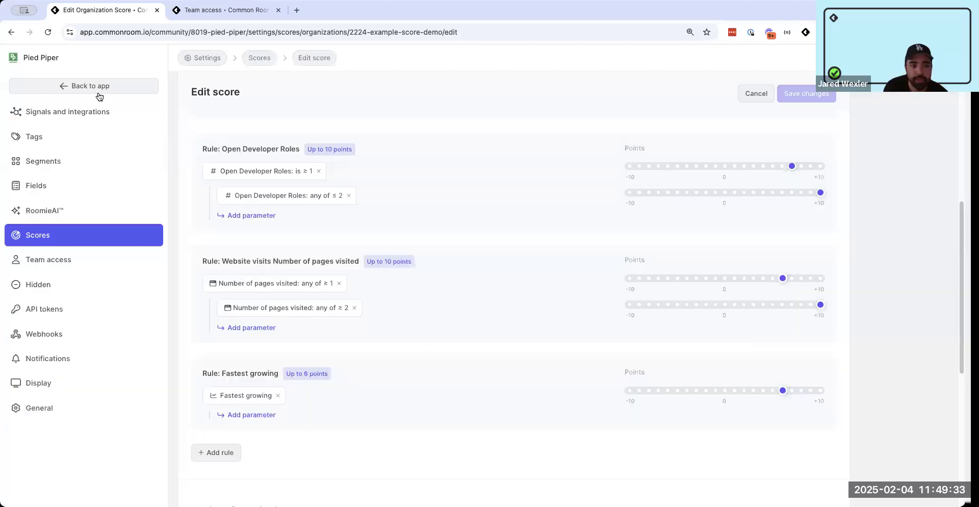
# Leave the score editor, open the Contacts list and filter it by the LinkedIn signal
pyautogui.click(99, 91)
pyautogui.click(513, 321)
pyautogui.moveTo(17, 165)
pyautogui.click(63, 163)
pyautogui.click(75, 132)
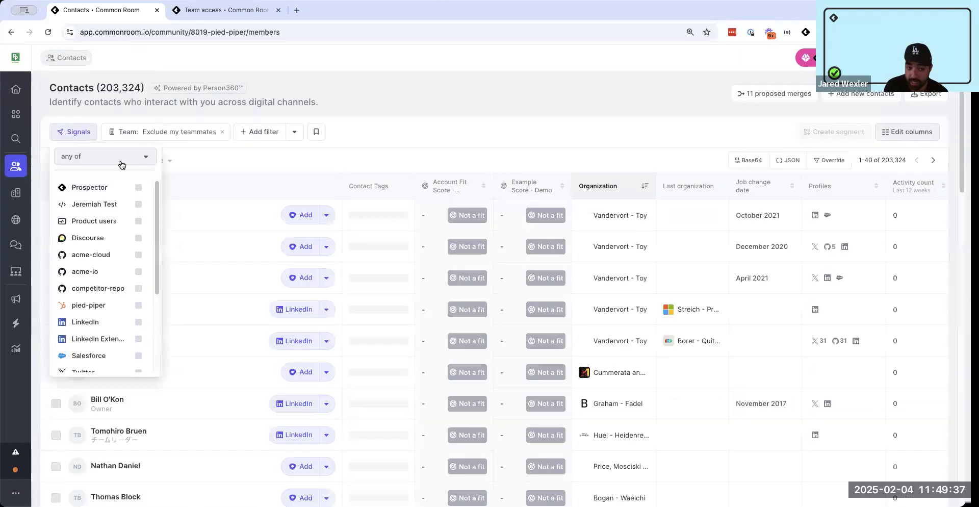
pyautogui.click(139, 322)
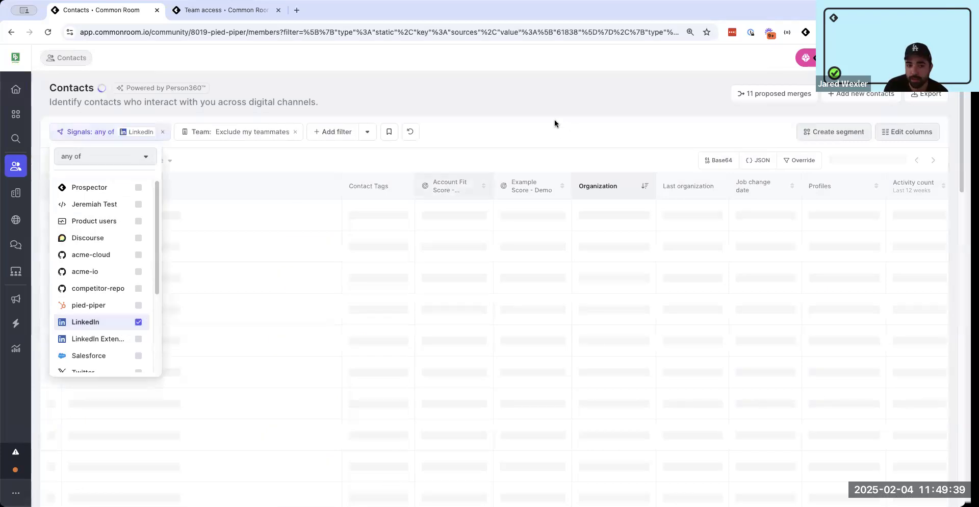
pyautogui.click(507, 124)
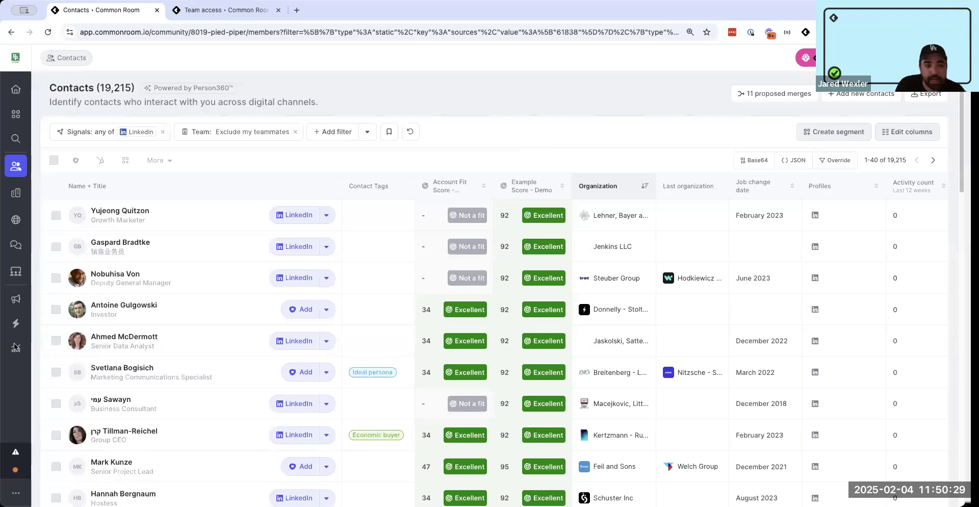
# Check the LinkedIn connection details in the signals and integrations settings and return to the filtered contacts
pyautogui.click(16, 58)
pyautogui.click(44, 492)
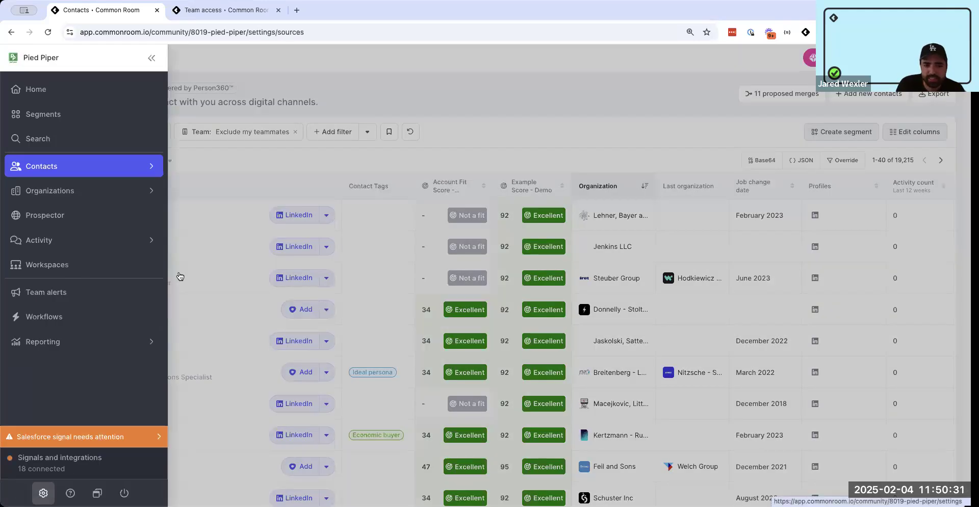
pyautogui.click(236, 228)
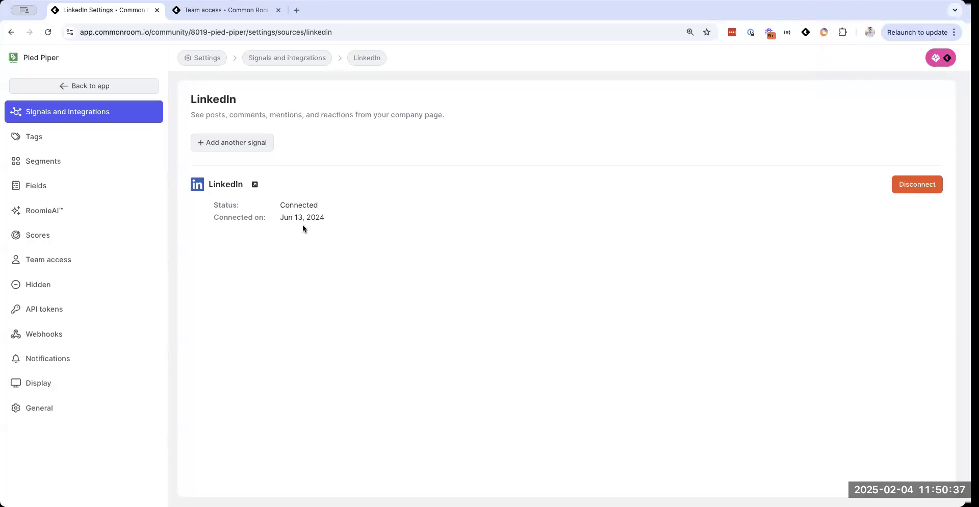
pyautogui.click(127, 86)
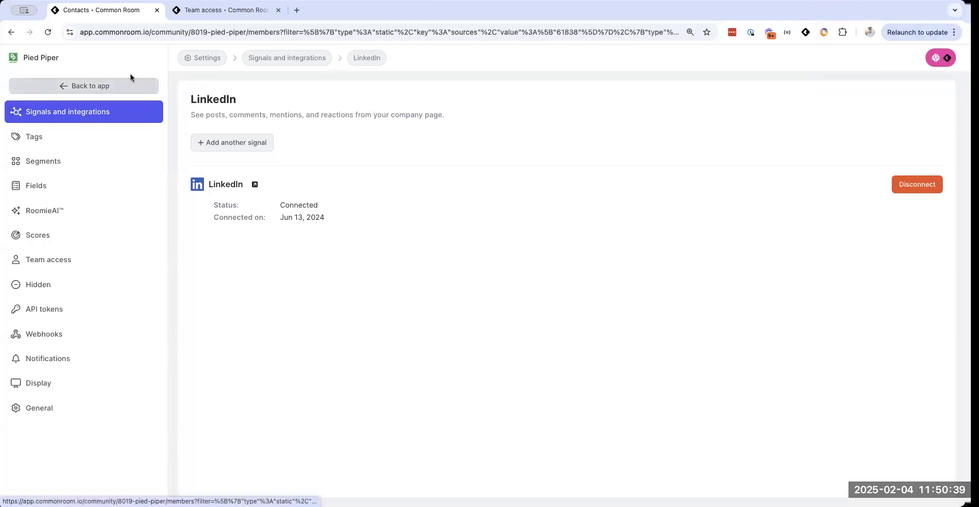
# Review the sources offered in the contacts' Signals filter, keeping LinkedIn selected
pyautogui.click(99, 131)
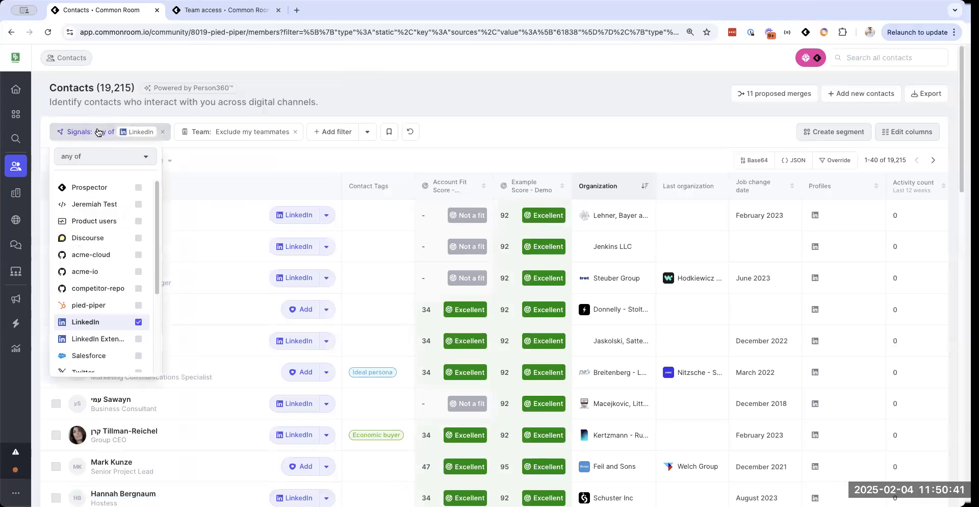
pyautogui.click(139, 321)
pyautogui.click(16, 59)
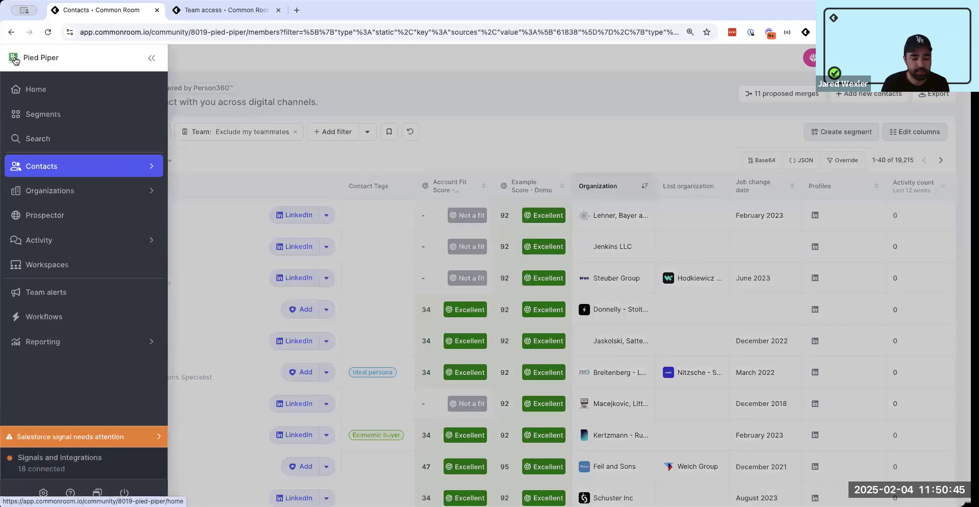
pyautogui.click(298, 99)
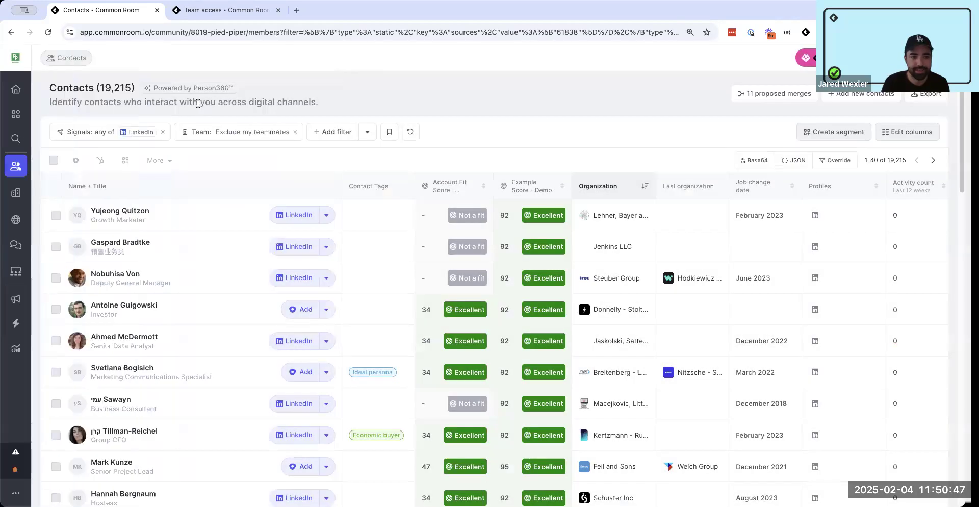
pyautogui.click(109, 132)
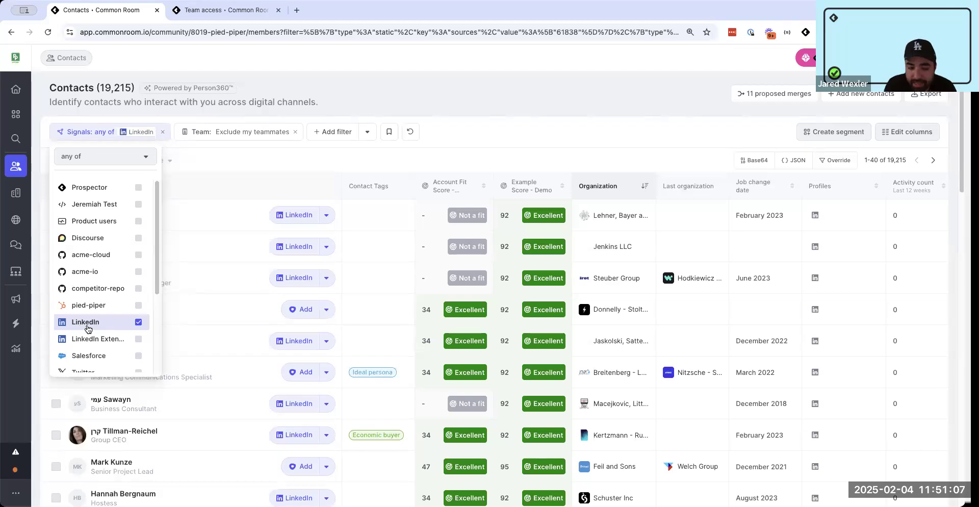
pyautogui.click(259, 161)
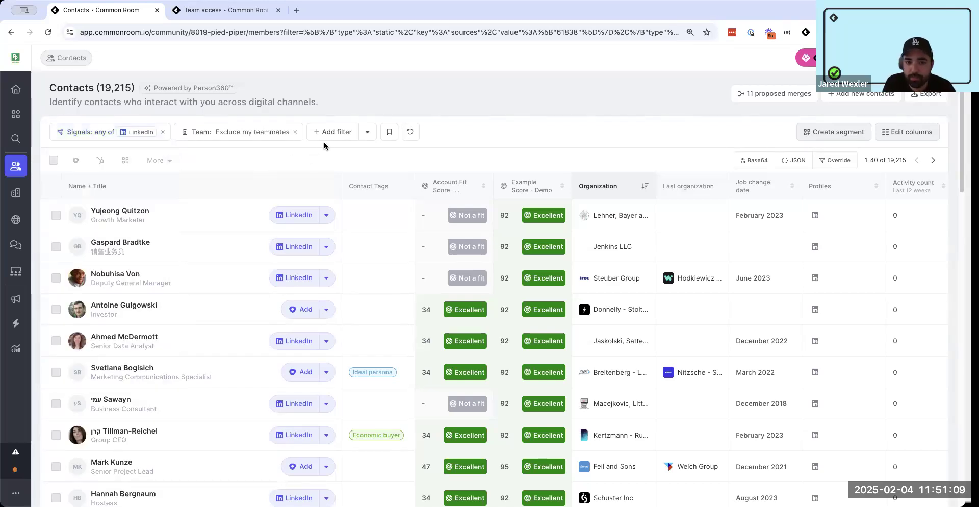
# Browse the available contact filters and try the activity Keyword search filter, removing it without entering keywords
pyautogui.click(330, 134)
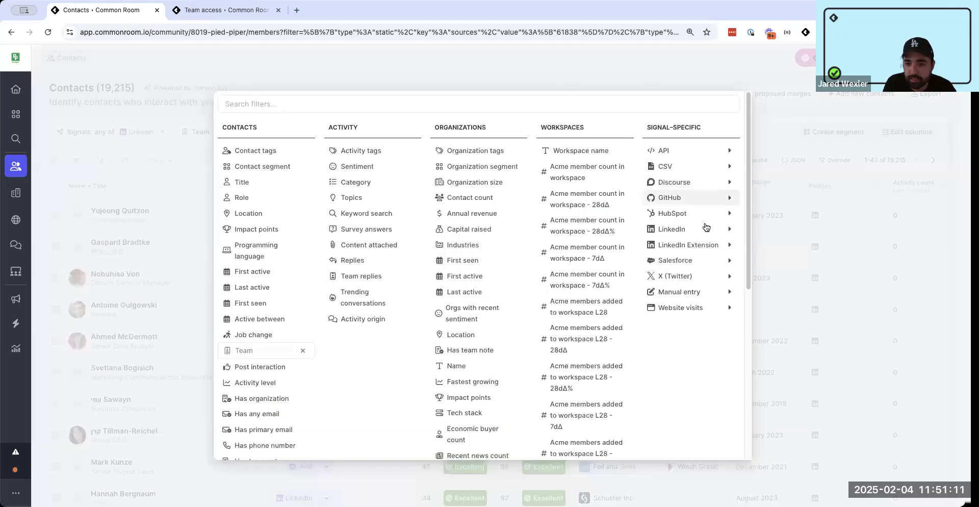
pyautogui.moveTo(706, 228)
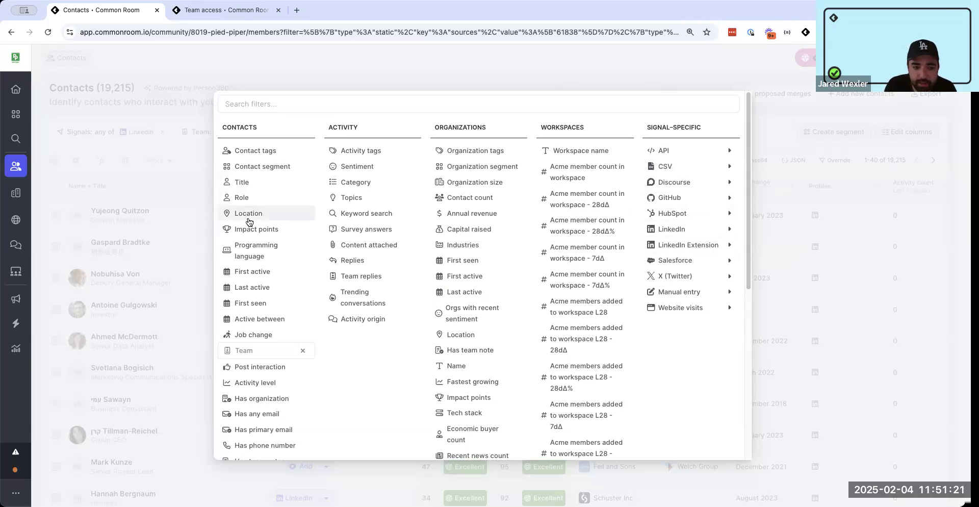
pyautogui.scroll(-3, 265, 219)
pyautogui.scroll(3, 281, 230)
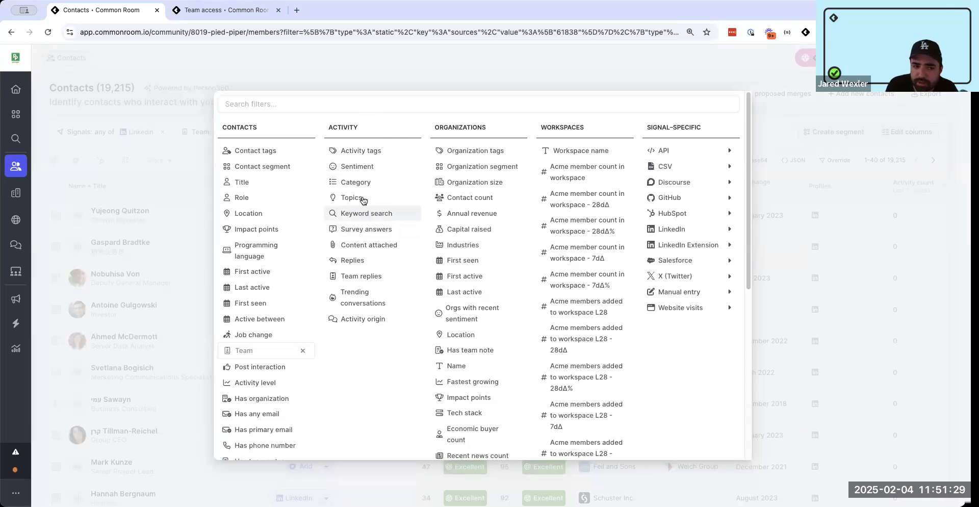
pyautogui.click(371, 213)
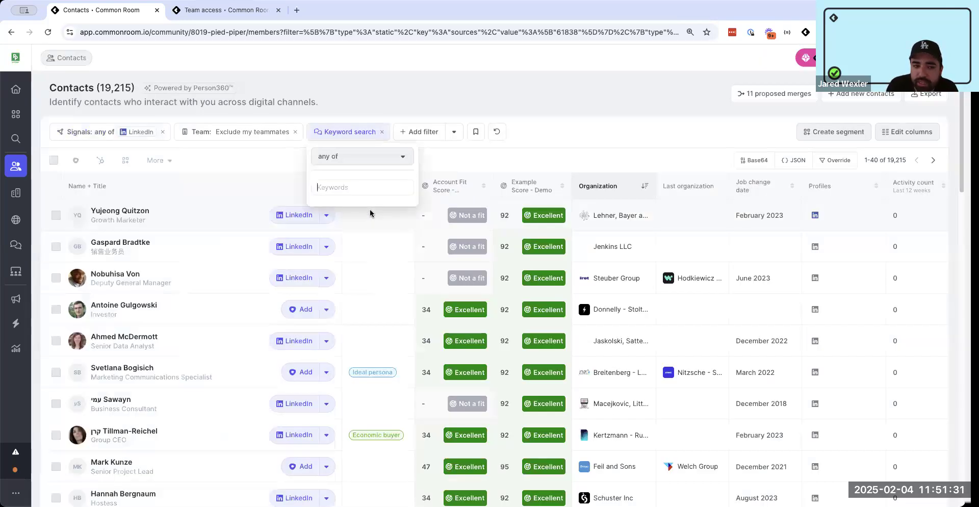
pyautogui.click(382, 132)
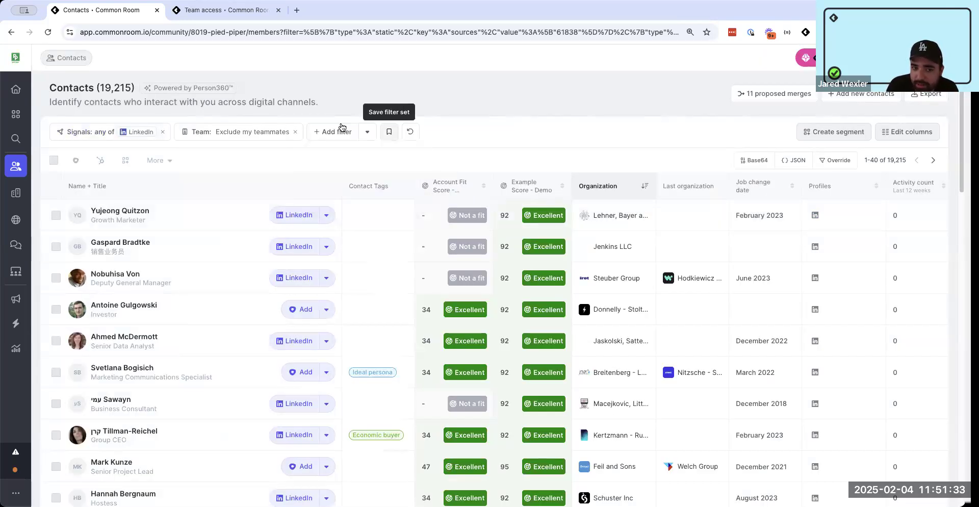
# Try filtering the contacts to those with at least 1 LinkedIn comment, and remove that filter again
pyautogui.click(340, 131)
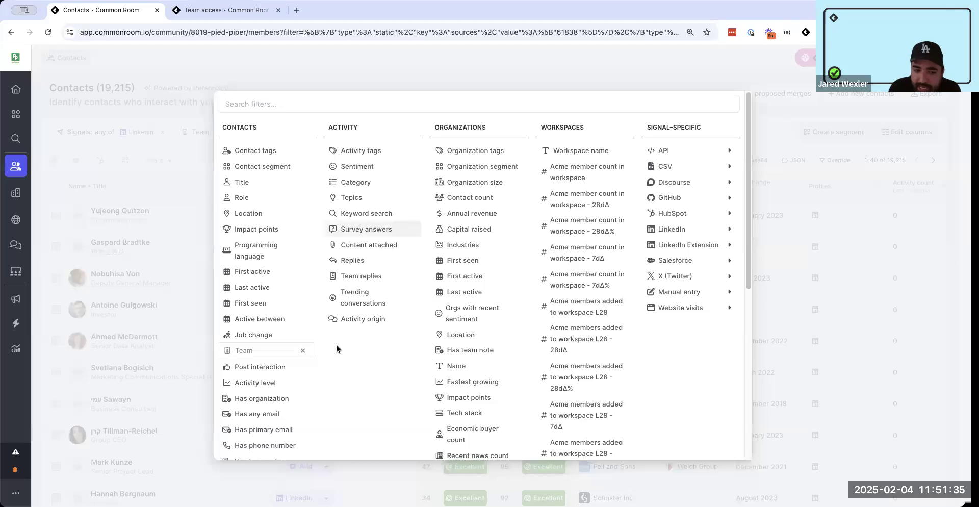
pyautogui.scroll(-2, 351, 355)
pyautogui.scroll(2, 353, 358)
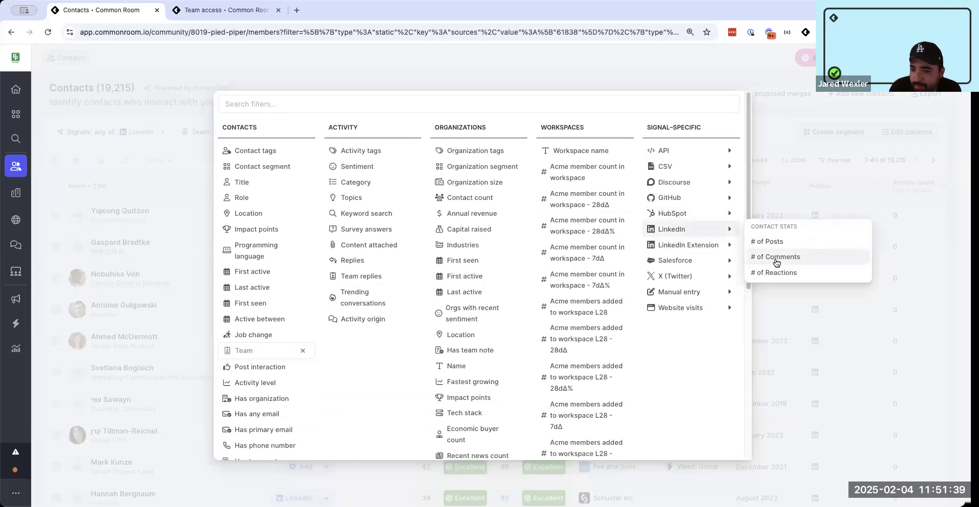
pyautogui.click(773, 258)
pyautogui.write('1')
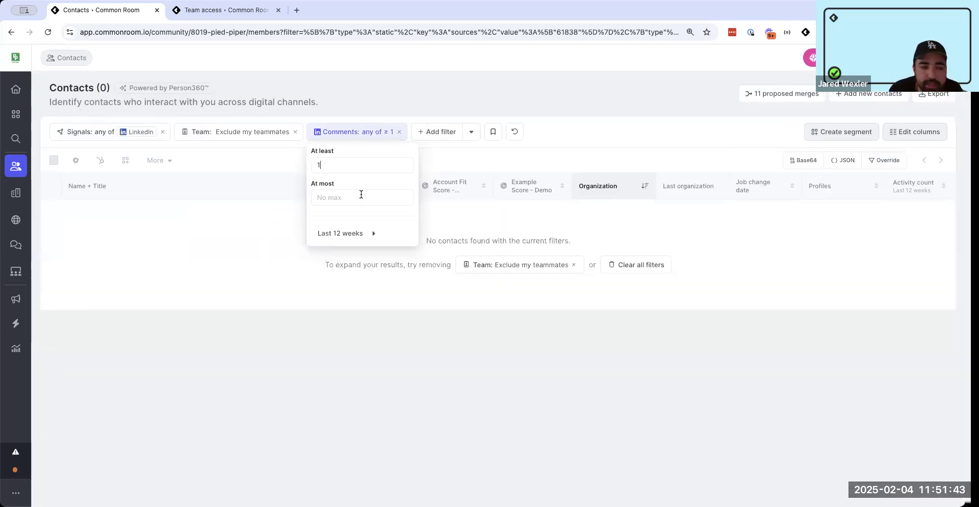
pyautogui.click(411, 116)
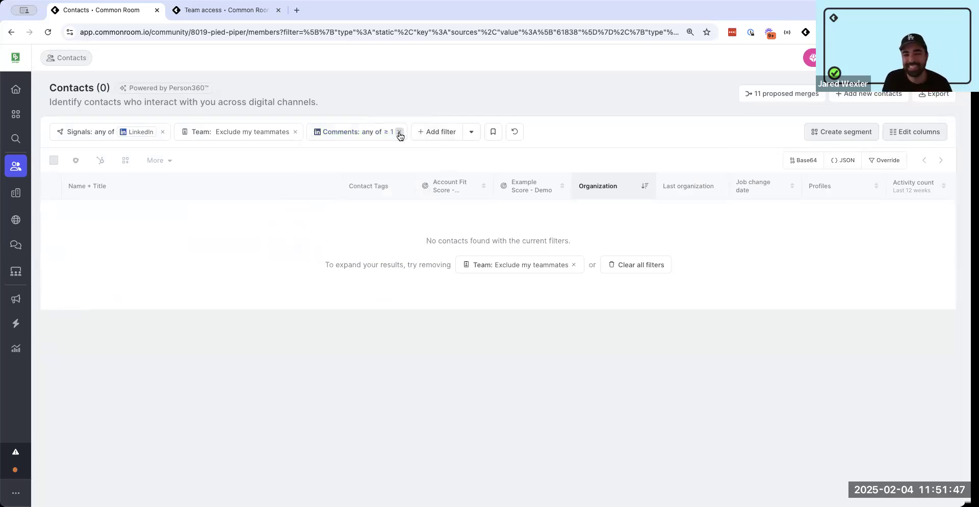
pyautogui.click(399, 133)
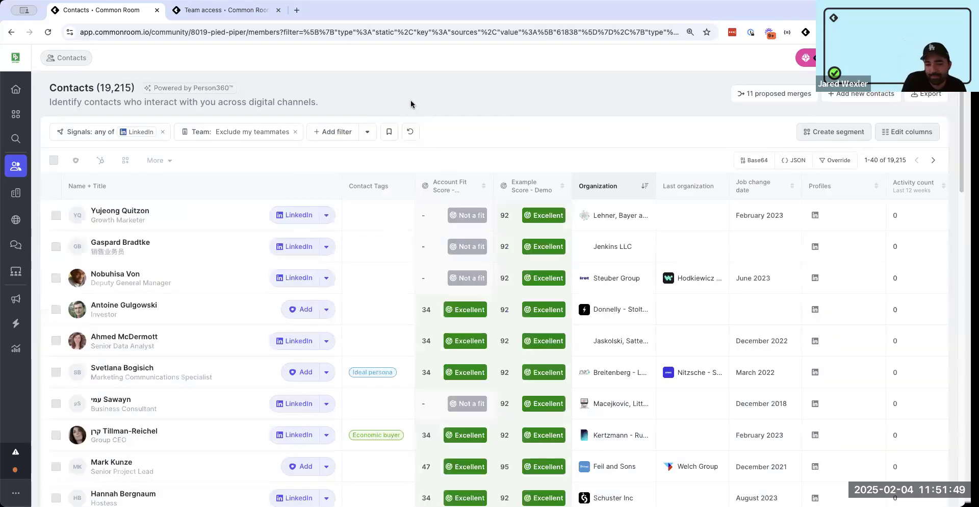
# Open the first contact in the list, review the activity history and close the profile
pyautogui.click(122, 213)
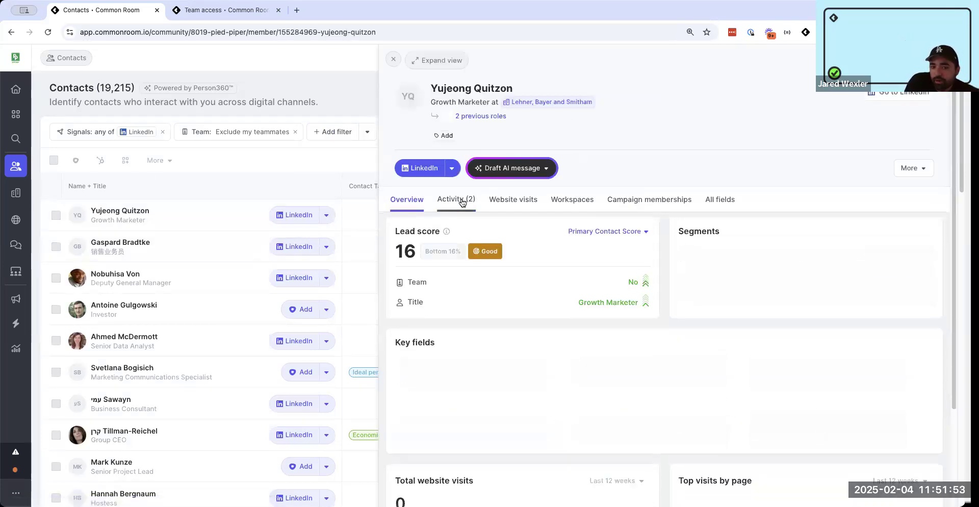
pyautogui.click(459, 199)
pyautogui.scroll(-3, 473, 296)
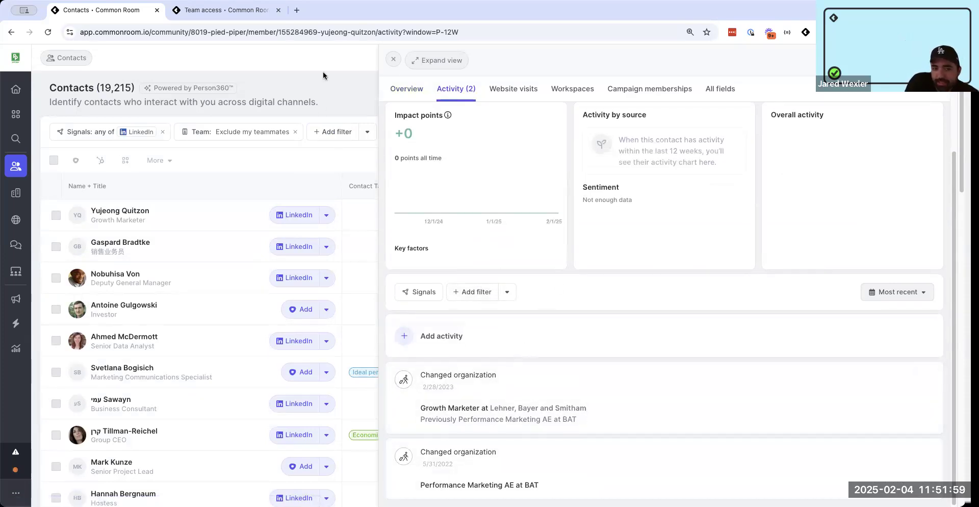
pyautogui.click(394, 59)
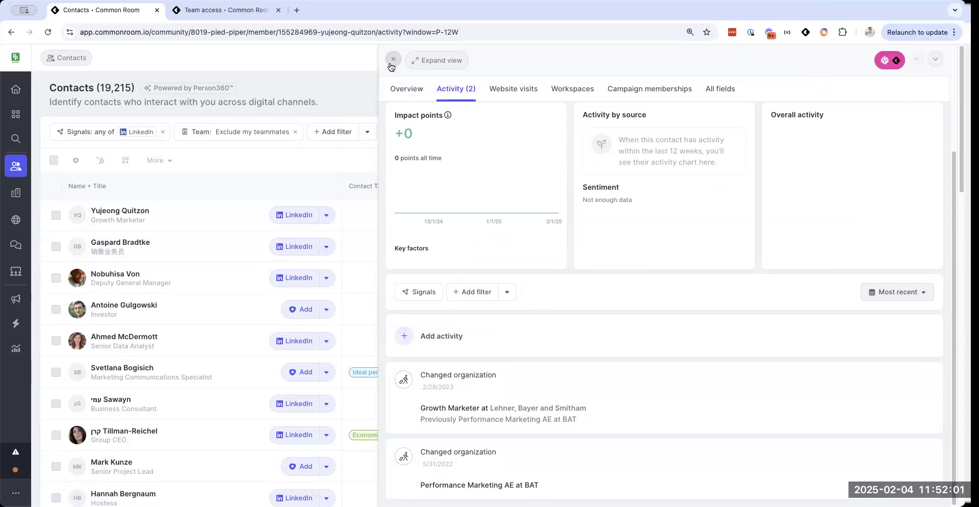
# Remove the LinkedIn signal filter from the contacts and browse the sources available in the Signals filter
pyautogui.click(162, 133)
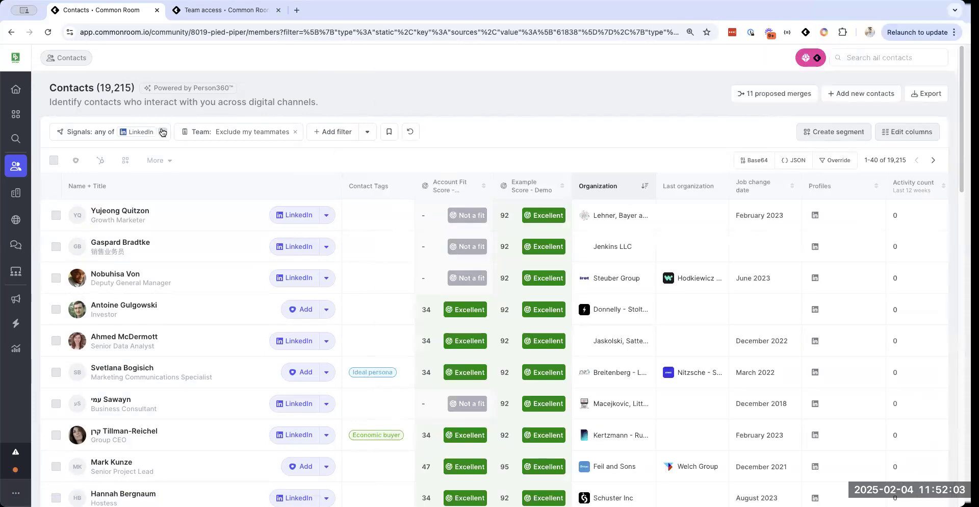
pyautogui.click(72, 134)
pyautogui.scroll(-5, 124, 302)
pyautogui.scroll(2, 123, 308)
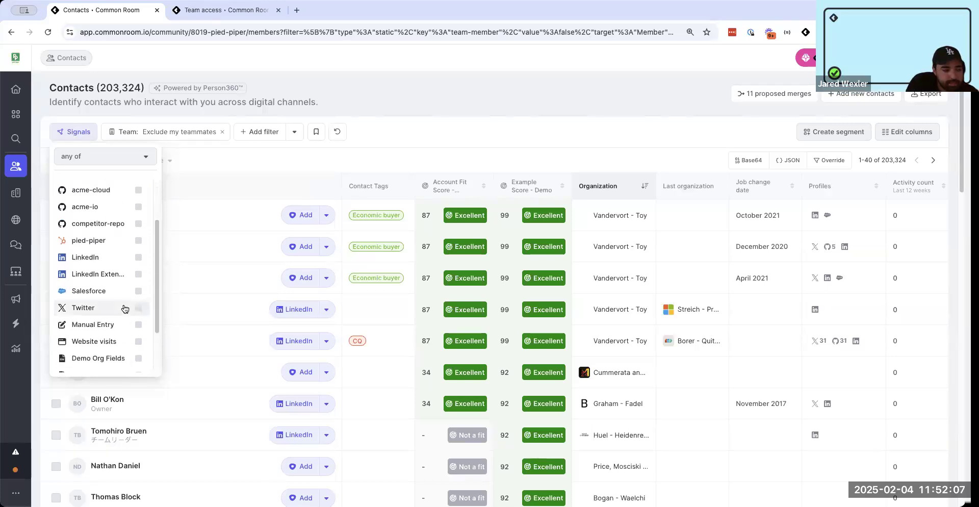
pyautogui.scroll(3, 127, 311)
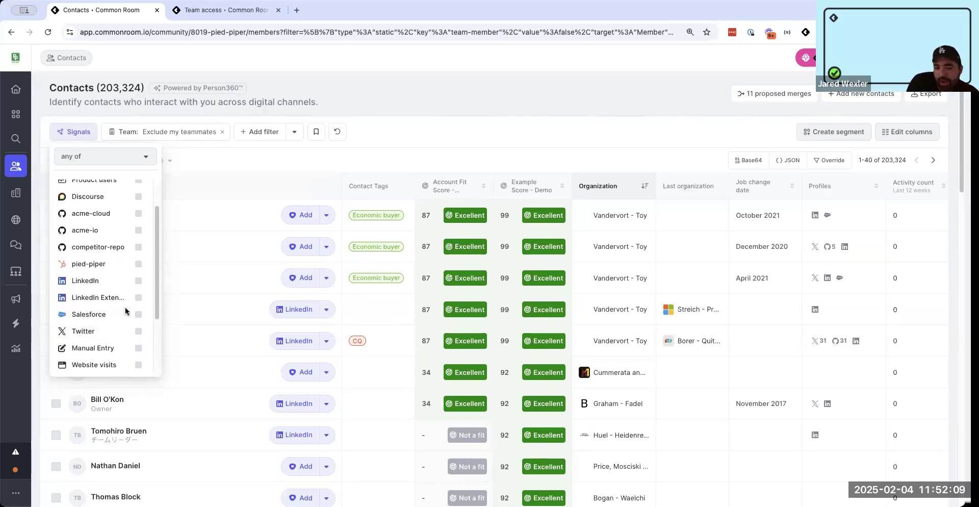
pyautogui.scroll(1, 126, 310)
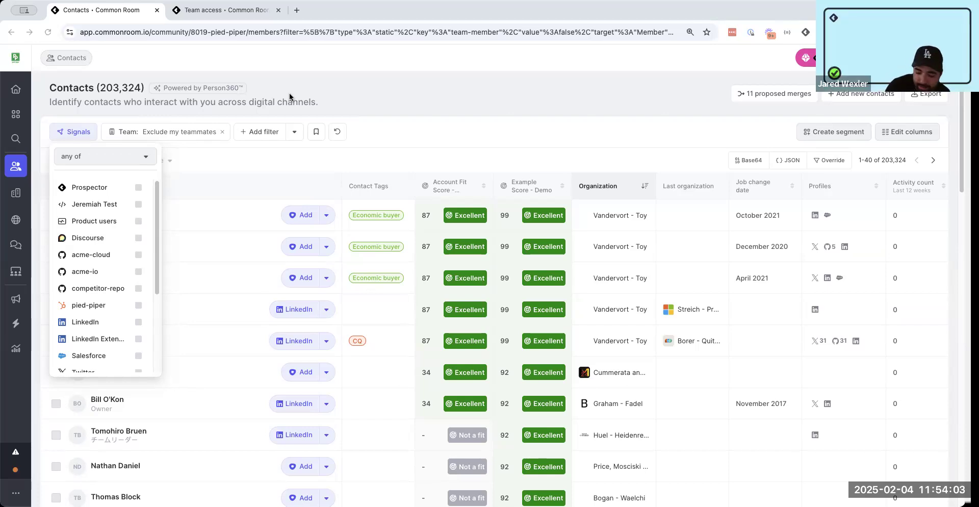
pyautogui.moveTo(147, 82)
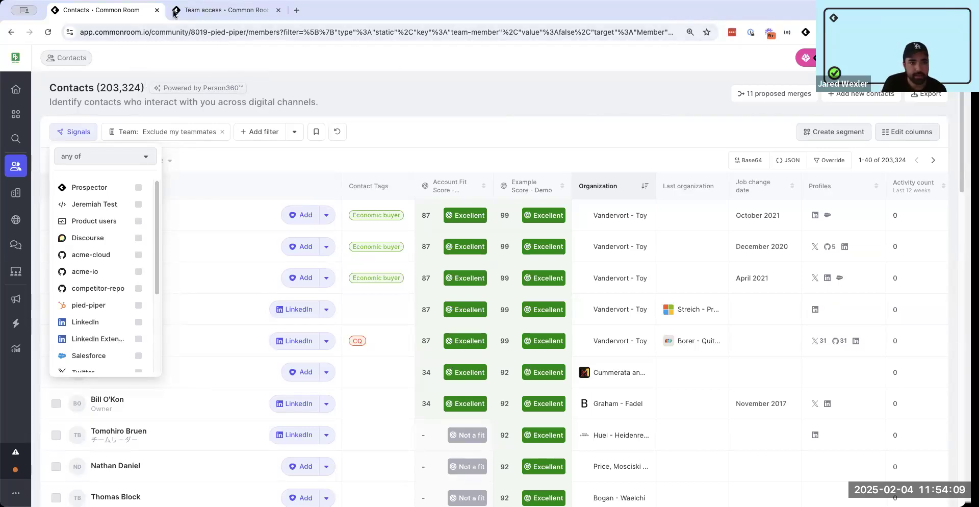
# Close the Contacts browser tab and bring up the roles list on the Team access page
pyautogui.click(156, 11)
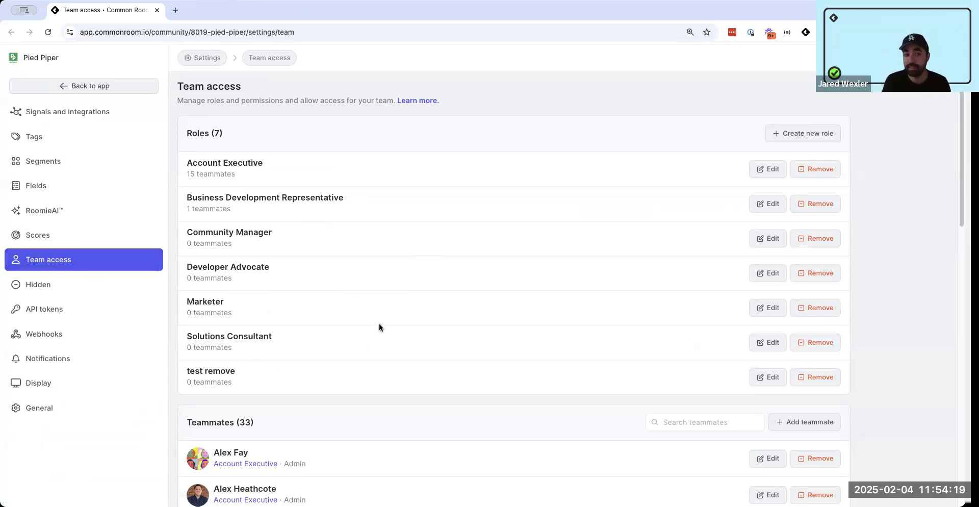
pyautogui.moveTo(197, 133); pyautogui.dragTo(246, 132)
pyautogui.click(234, 159)
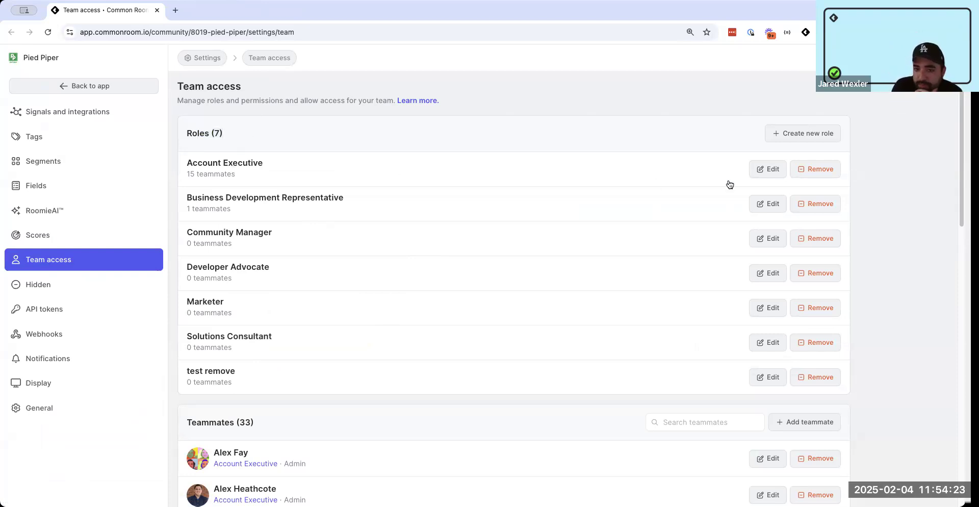
# Open the Account Executive role, review its team segments and teammates, and return to the Team access roles
pyautogui.click(754, 173)
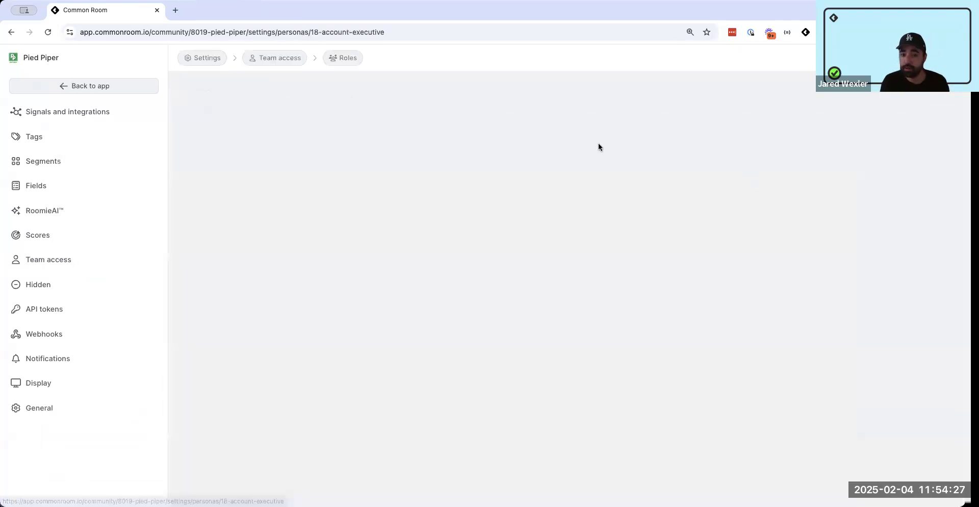
pyautogui.scroll(-1, 448, 228)
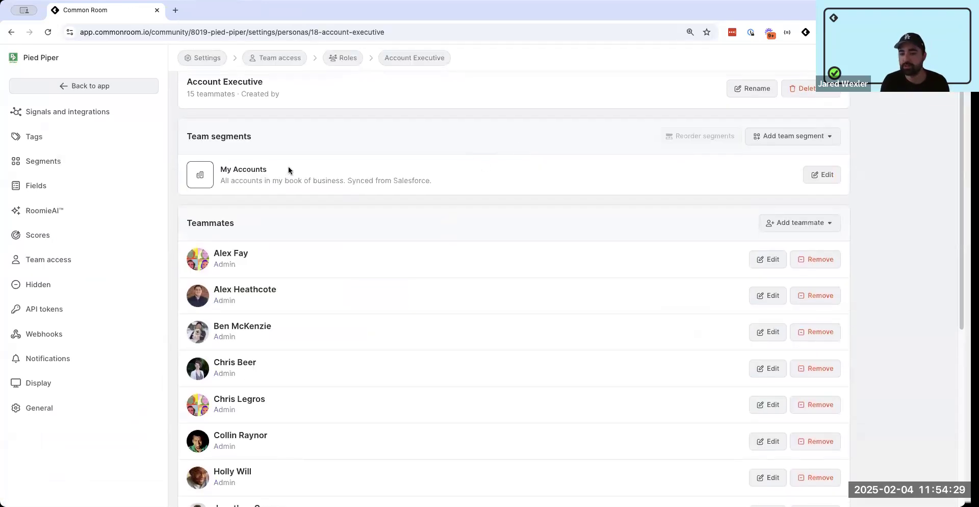
pyautogui.scroll(1, 290, 173)
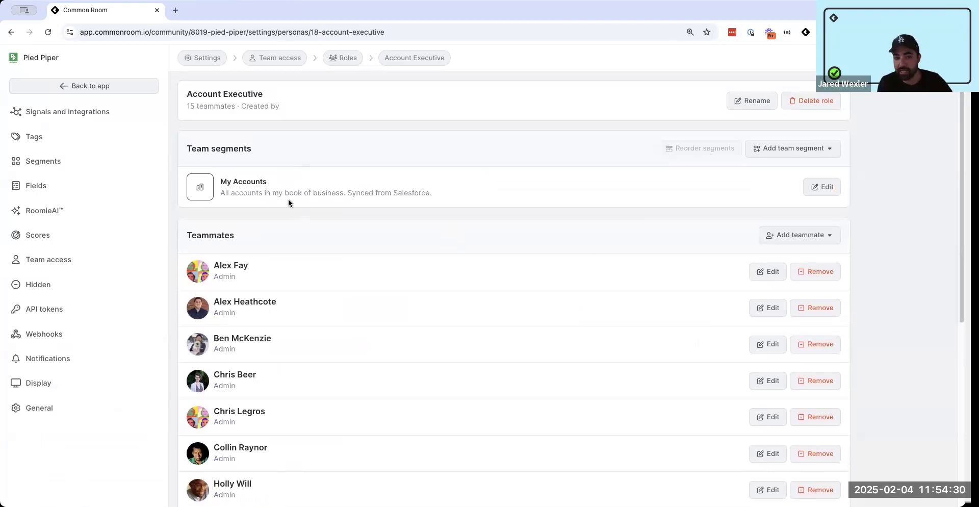
pyautogui.click(338, 62)
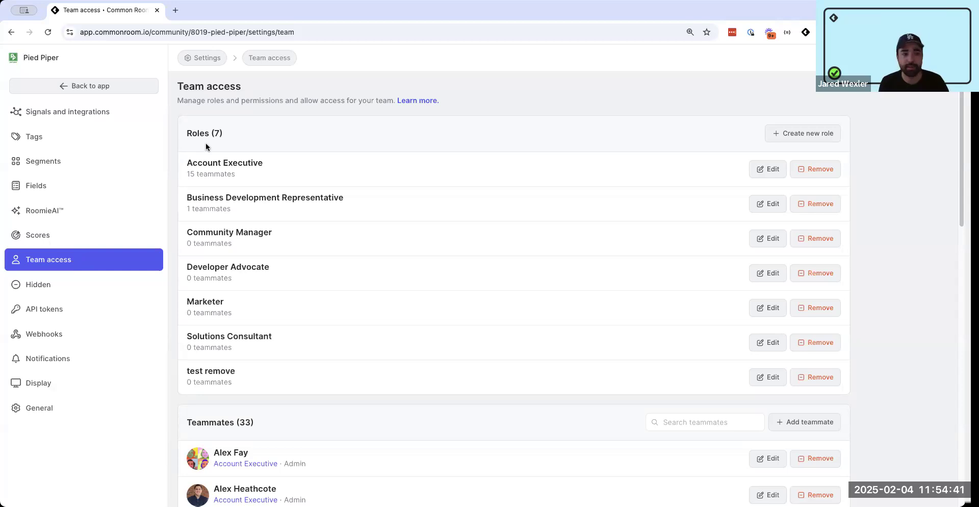
# Leave the settings to view the prioritized segments on the Home page, and return to the Team access settings
pyautogui.click(88, 85)
pyautogui.click(512, 322)
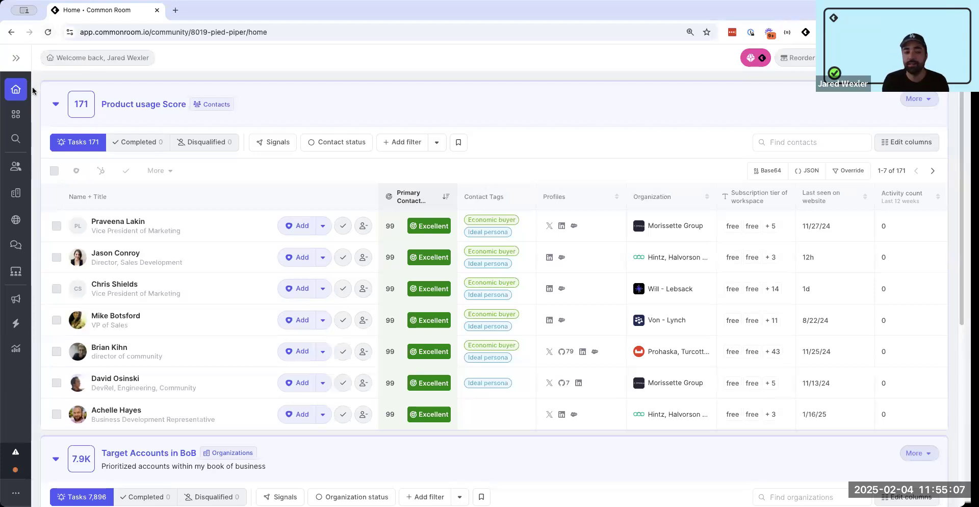
pyautogui.click(14, 62)
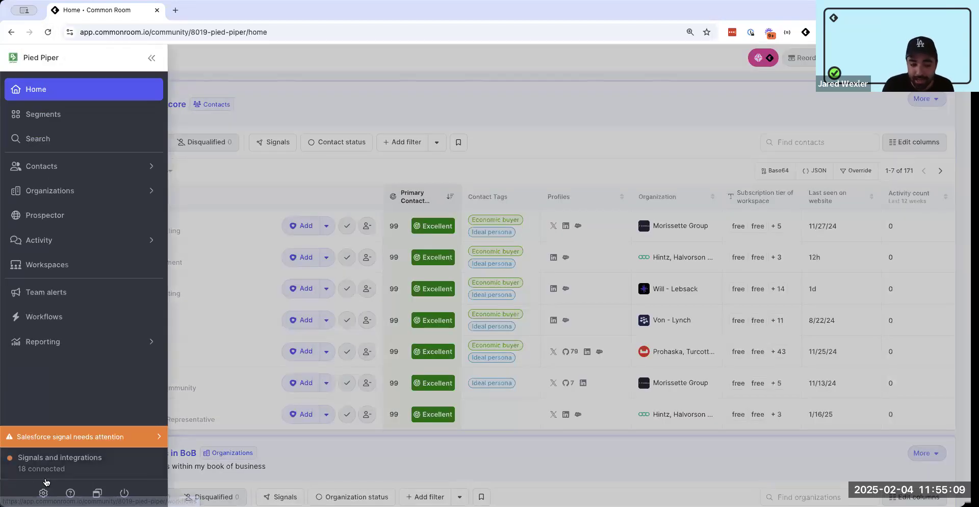
pyautogui.click(38, 495)
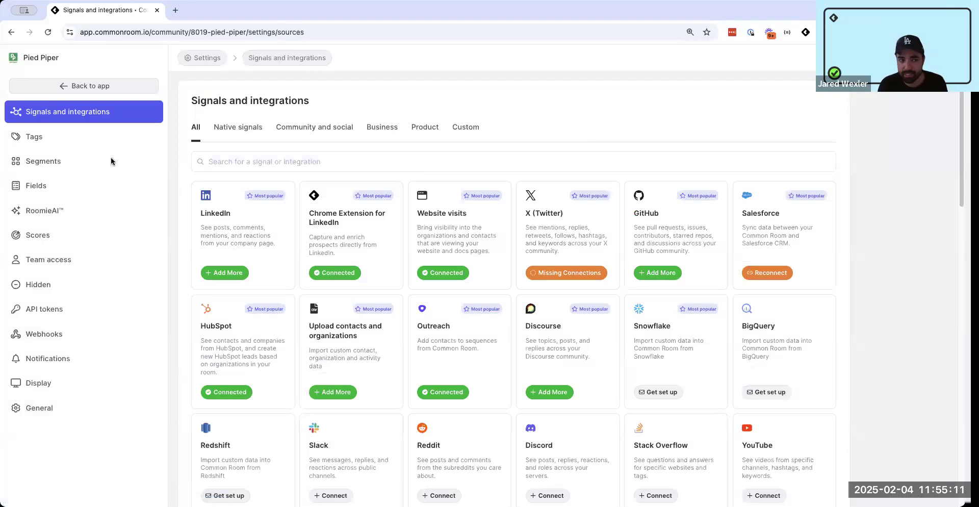
pyautogui.click(114, 264)
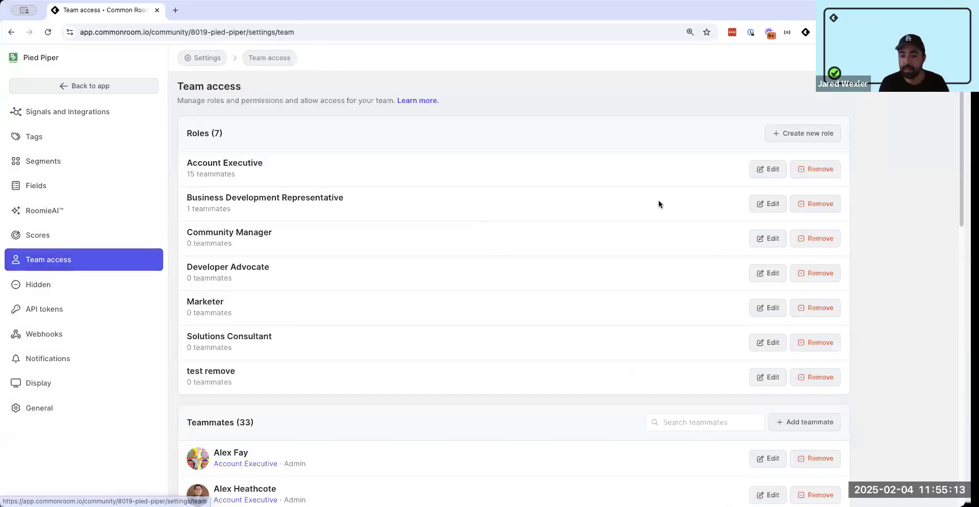
# Open the first teammate in the Teammates list for editing and review the segments under Segments on Home and My segments
pyautogui.scroll(-3, 591, 311)
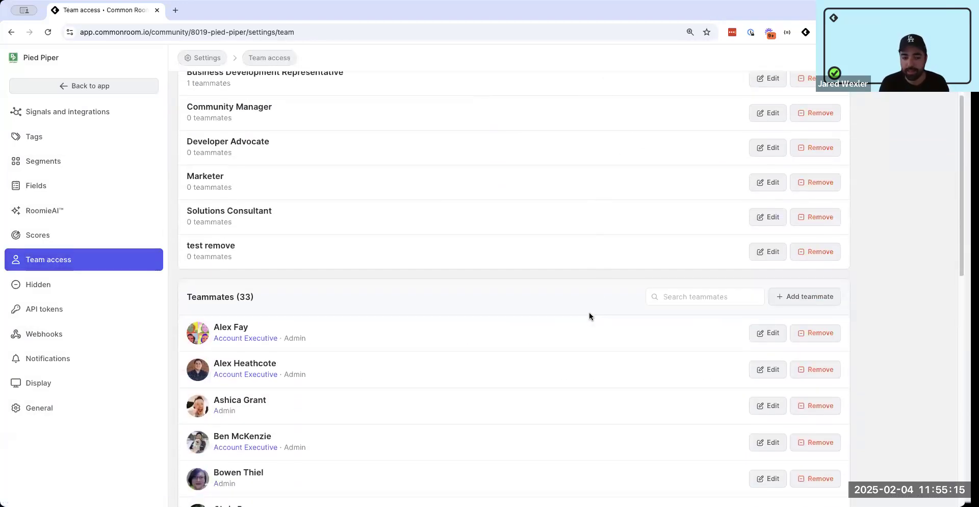
pyautogui.scroll(-2, 590, 313)
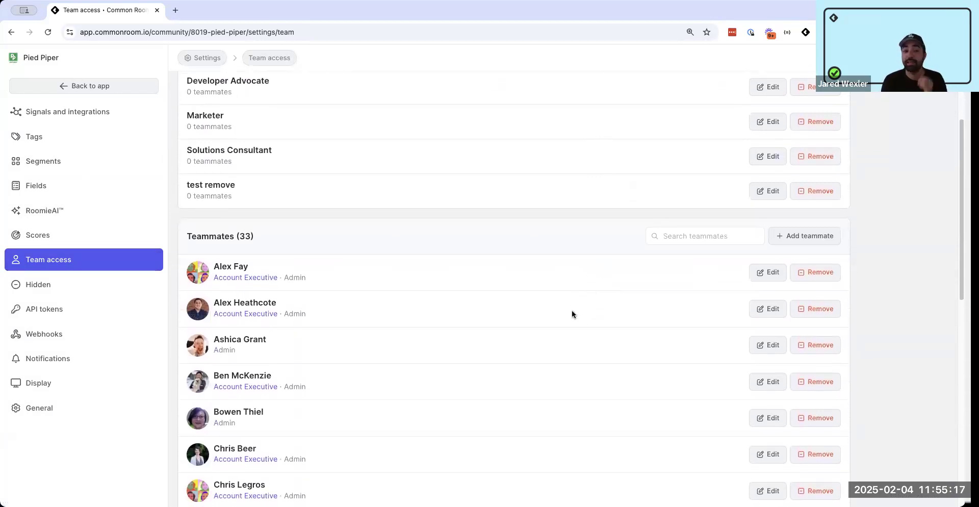
pyautogui.click(774, 271)
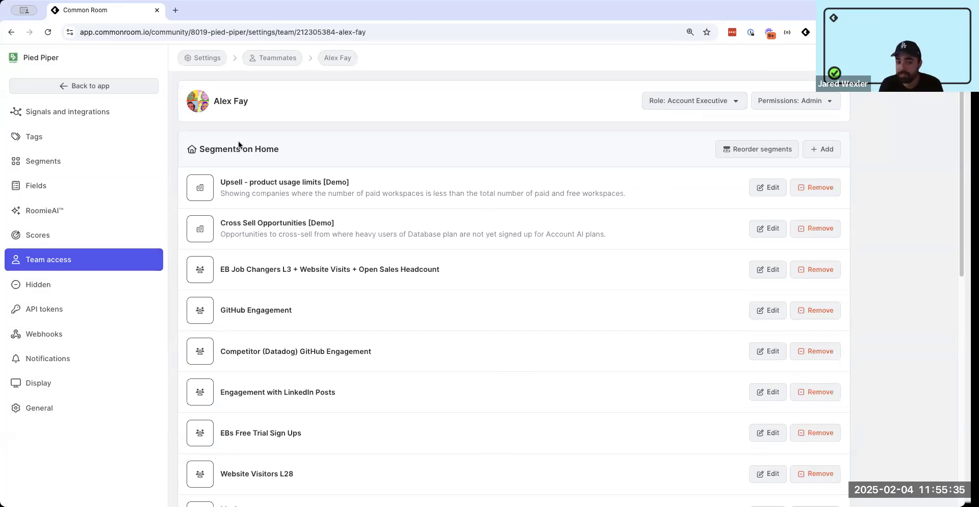
pyautogui.scroll(-6, 363, 241)
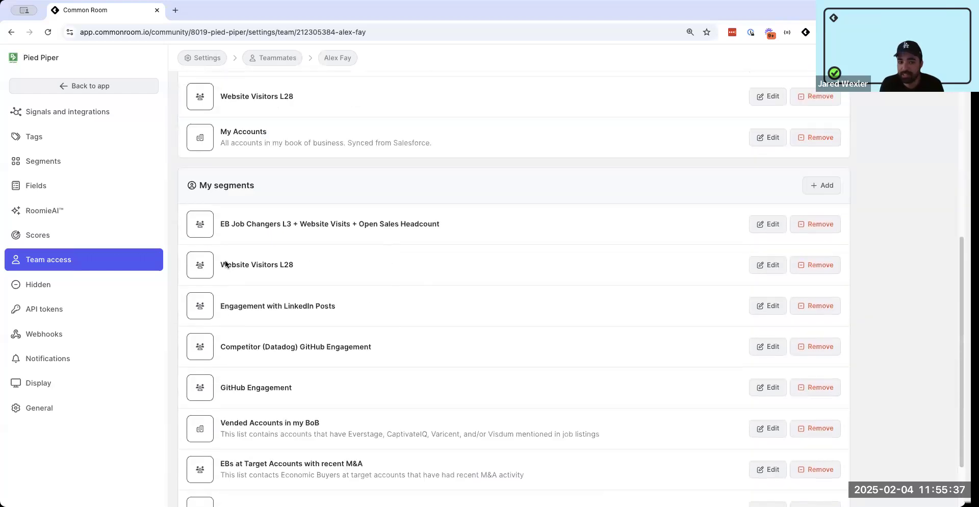
pyautogui.scroll(1, 258, 276)
pyautogui.scroll(6, 308, 309)
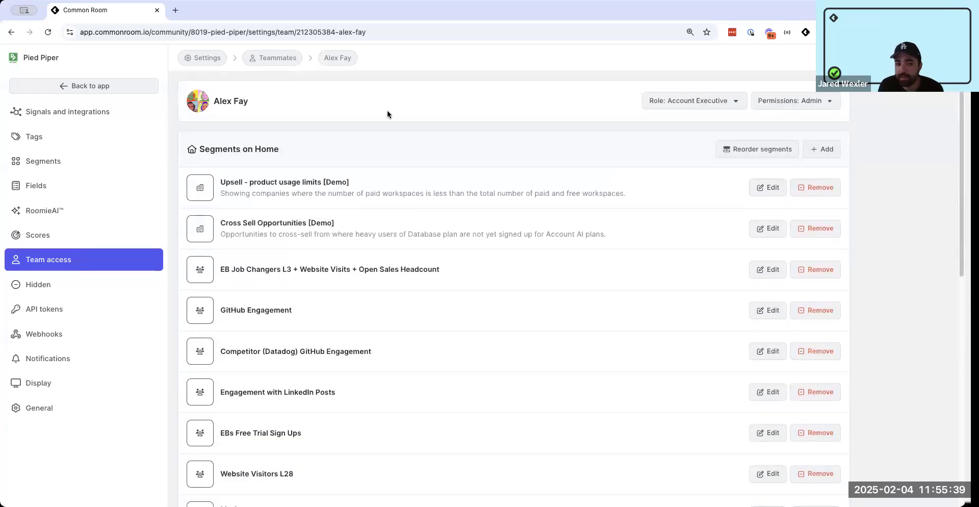